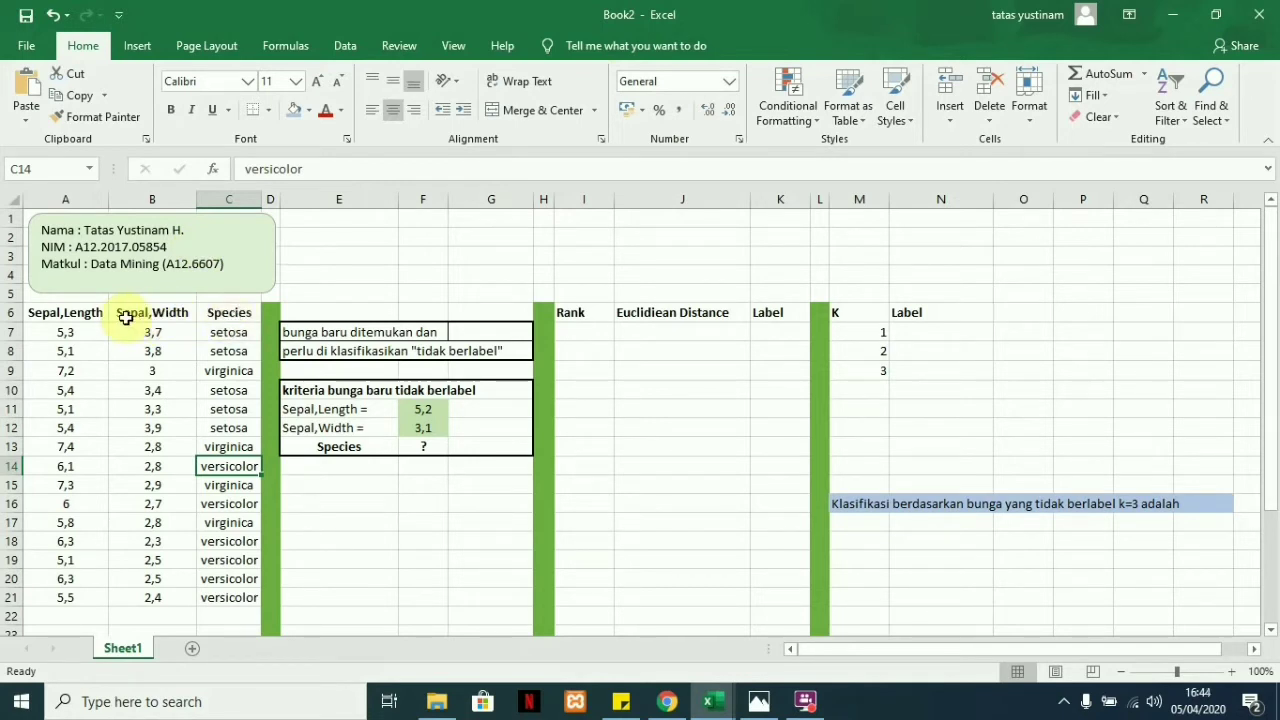
pyautogui.click(74, 333)
pyautogui.click(144, 337)
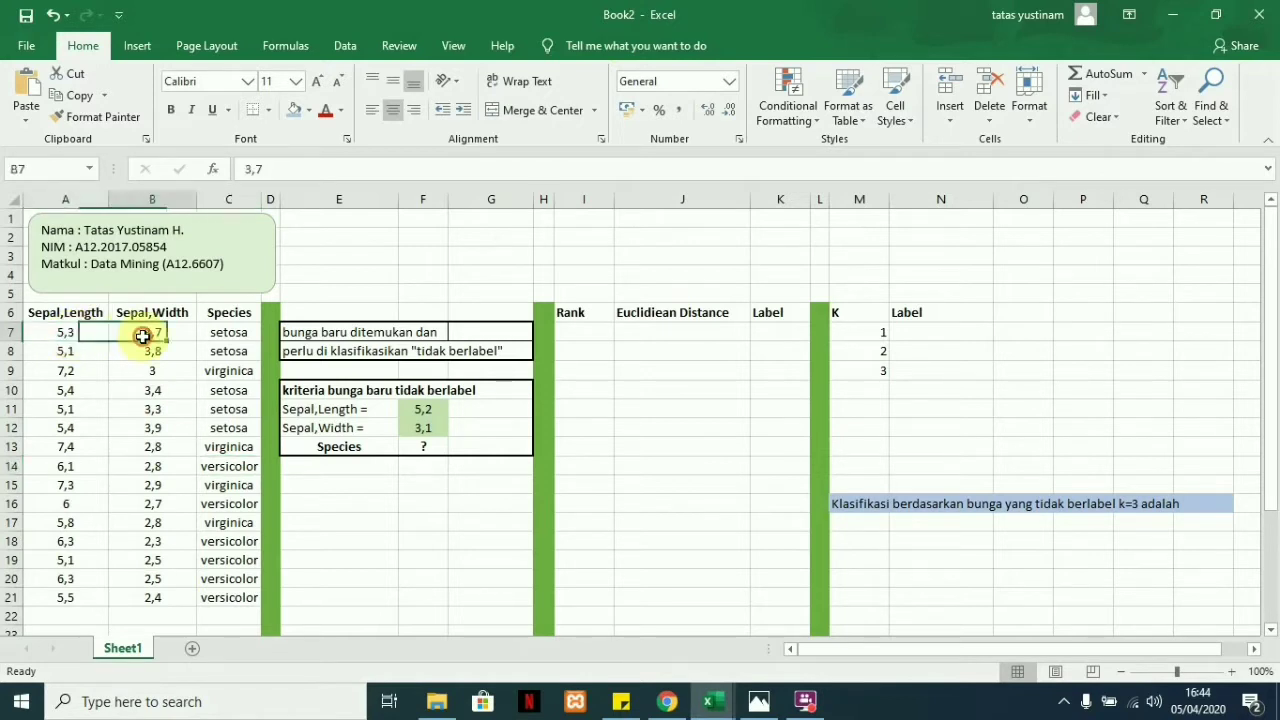
pyautogui.click(66, 335)
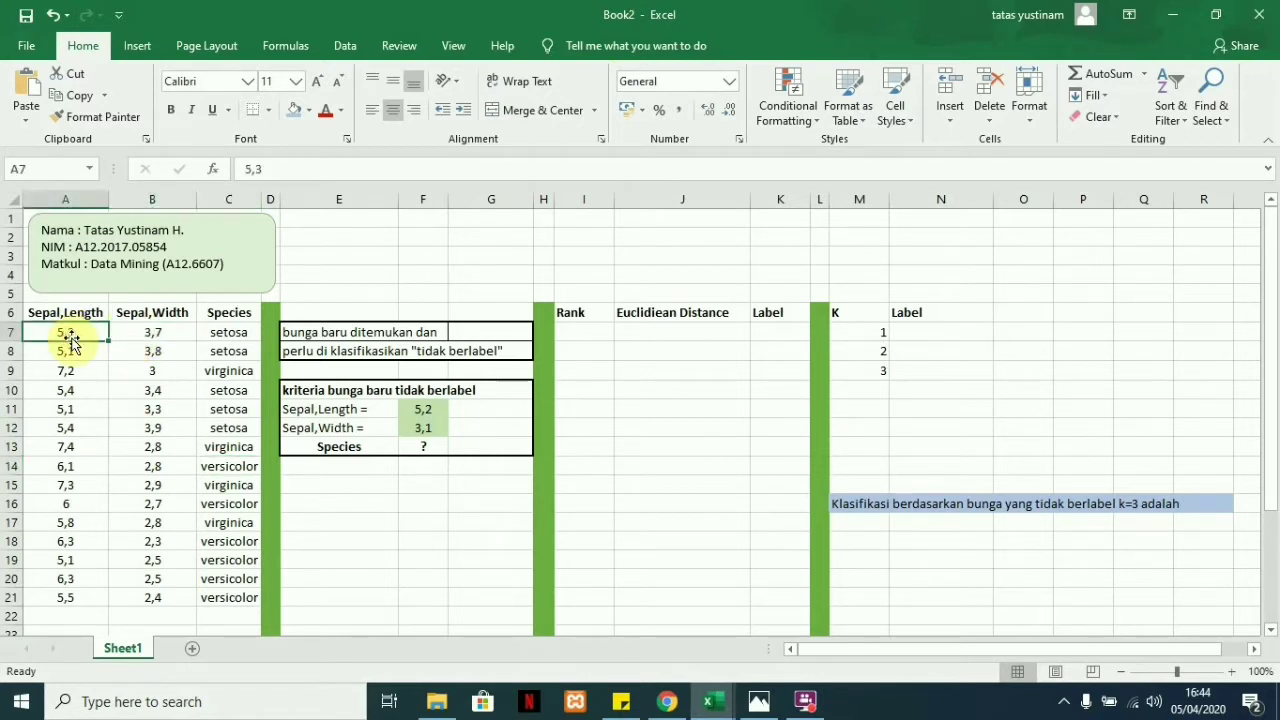
pyautogui.moveTo(70, 340)
pyautogui.mouseDown()
pyautogui.moveTo(111, 403)
pyautogui.moveTo(171, 443)
pyautogui.moveTo(94, 337)
pyautogui.moveTo(88, 300)
pyautogui.moveTo(92, 328)
pyautogui.mouseUp()
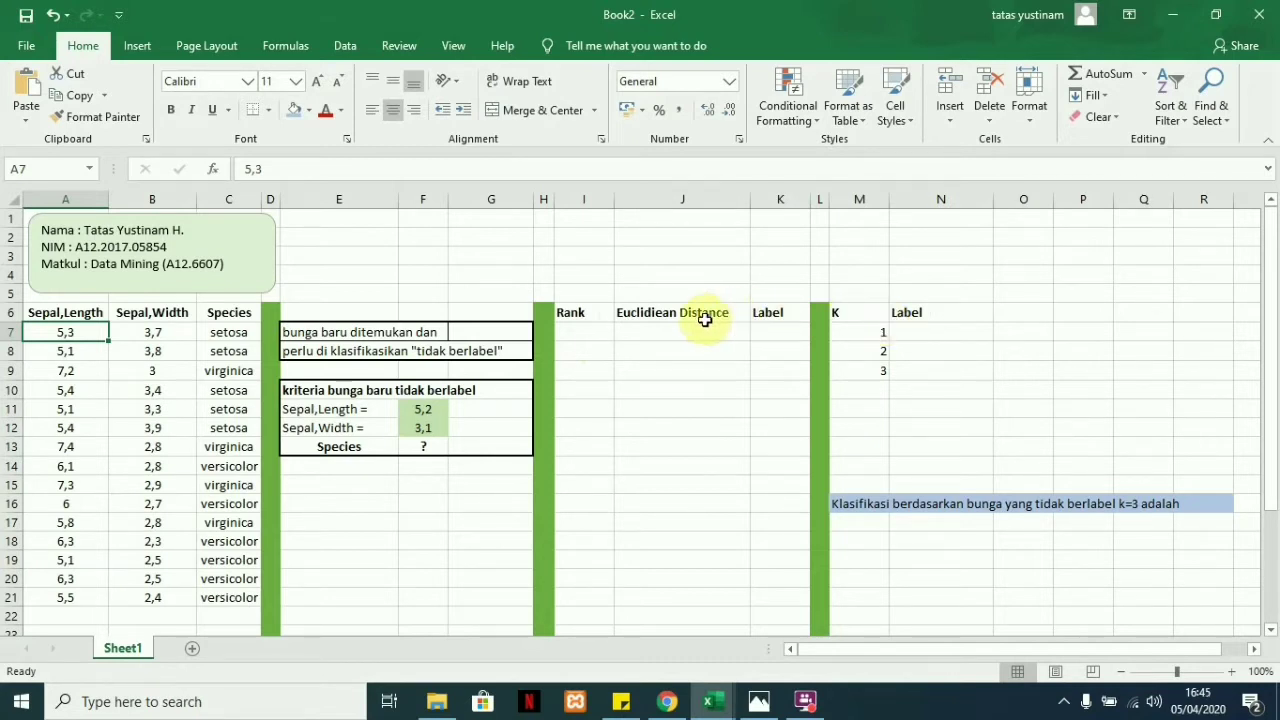
# - Begin a SQRT formula in J7 with the squared sepal length difference (A7-$F$11)^2, keeping F11 as an absolute reference
pyautogui.click(631, 331)
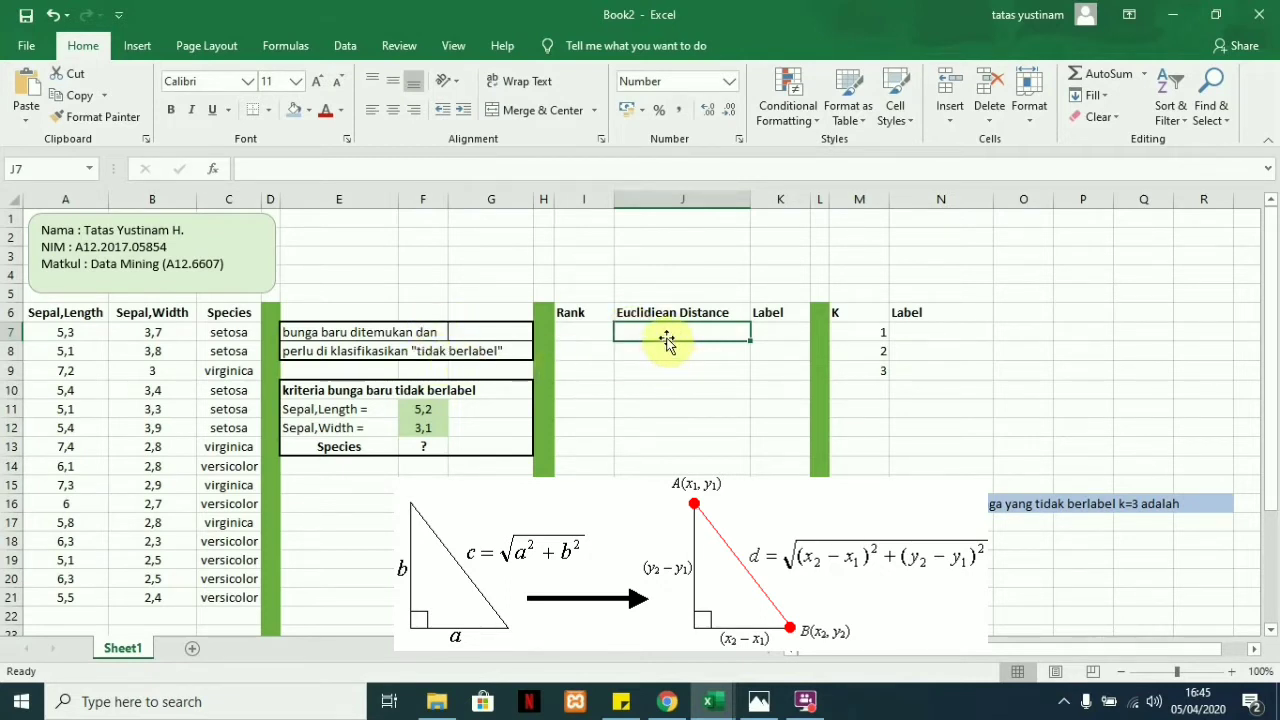
pyautogui.write('=')
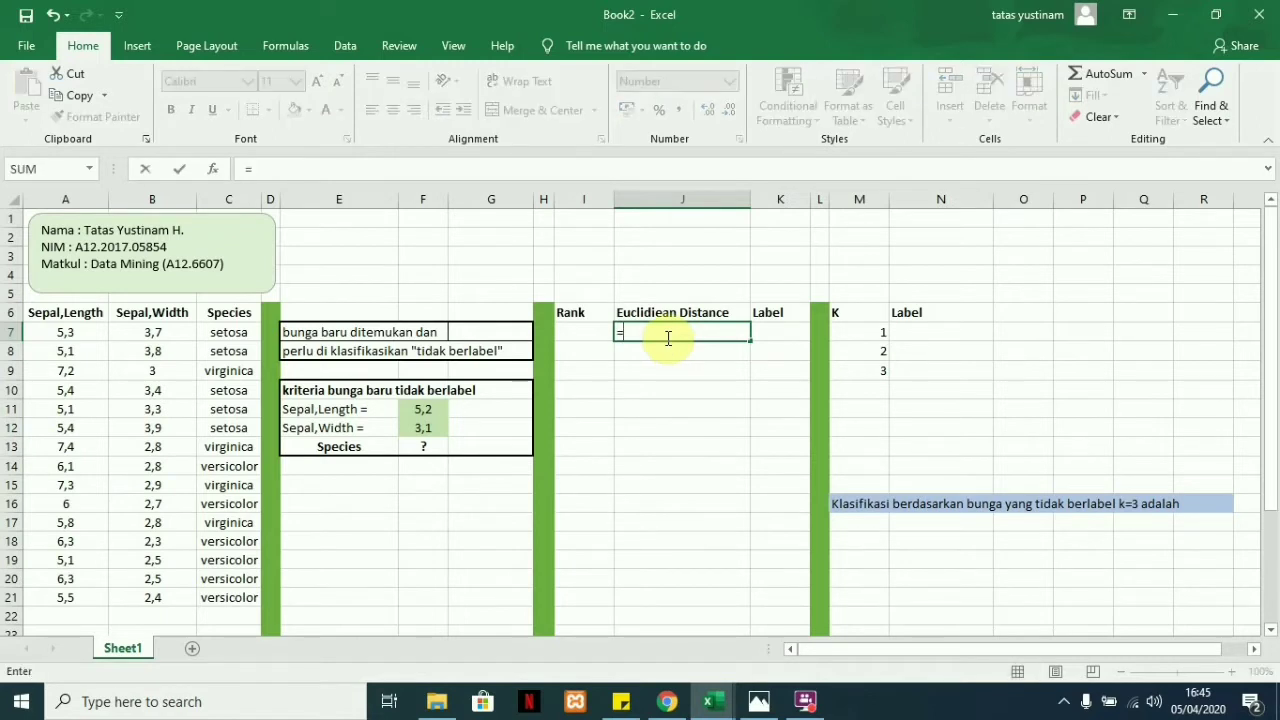
pyautogui.write('sq')
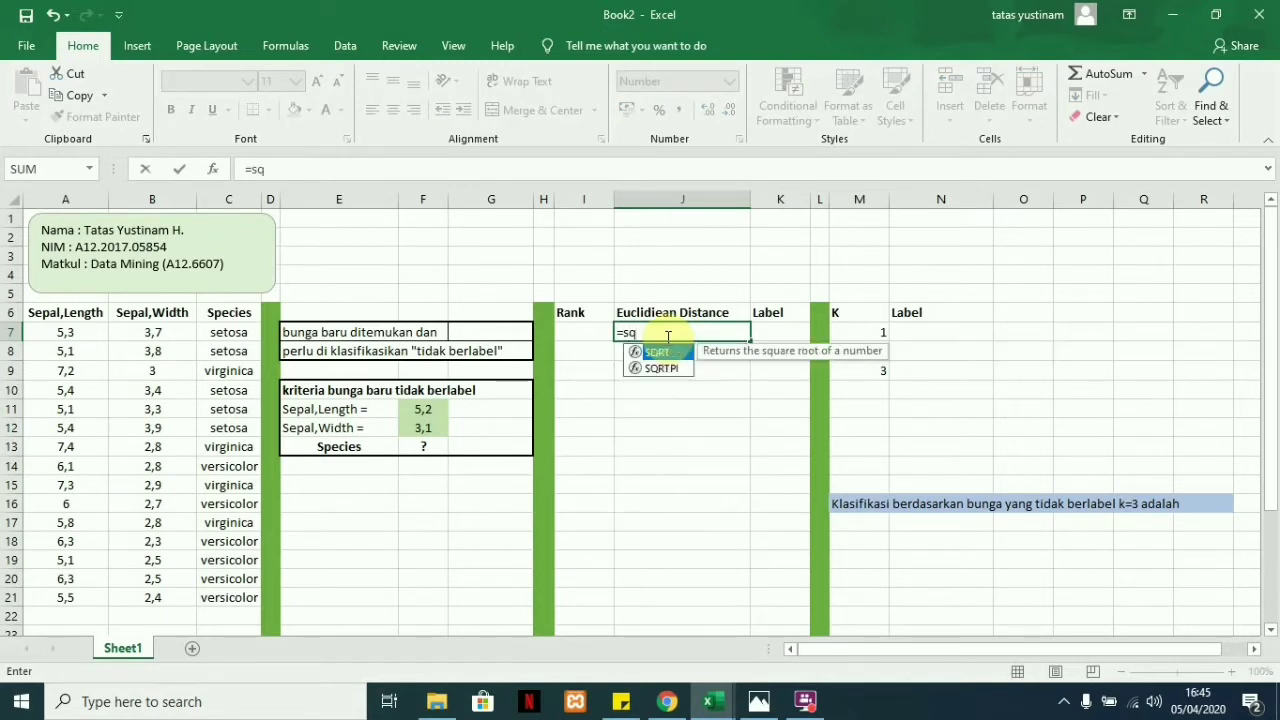
pyautogui.write('rt(')
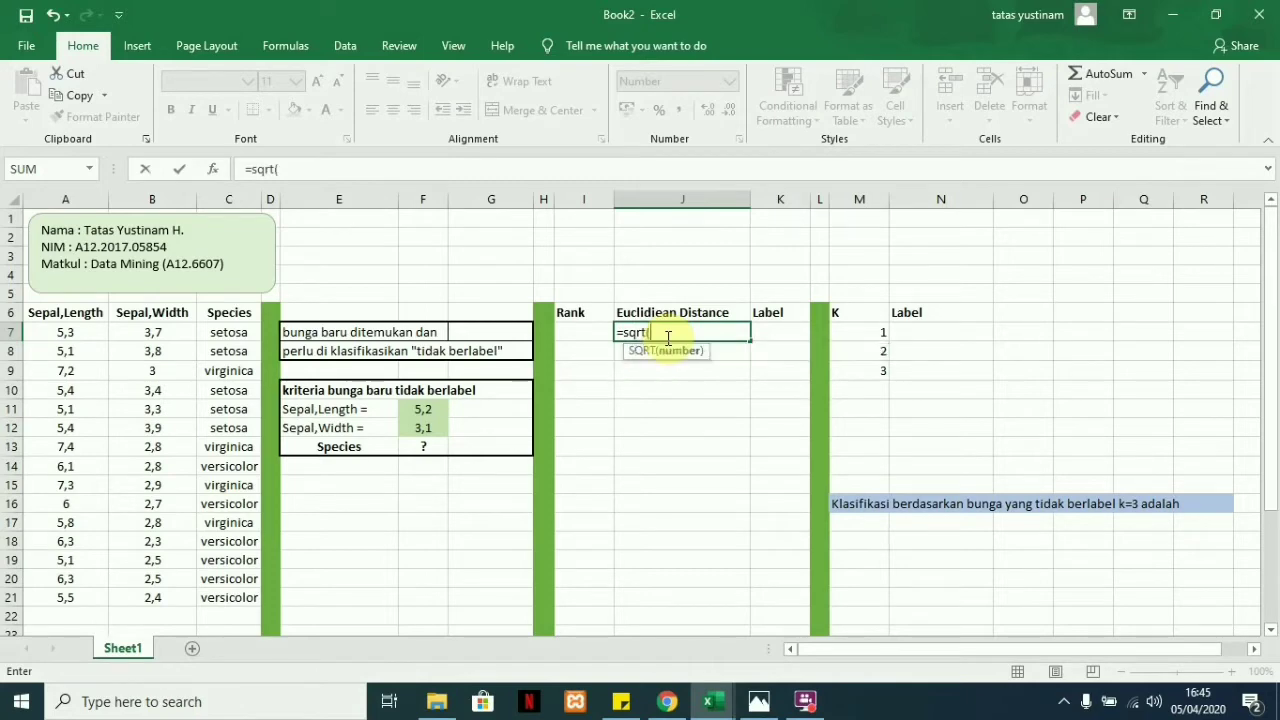
pyautogui.write('(')
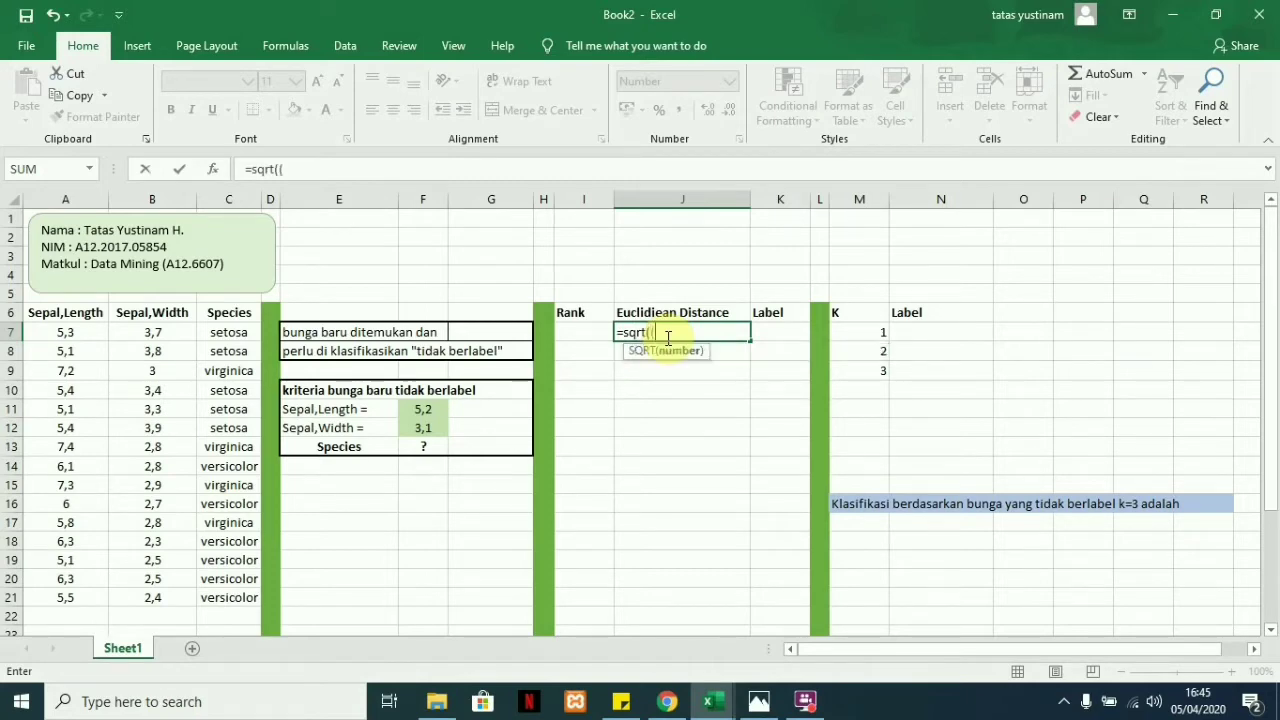
pyautogui.click(66, 335)
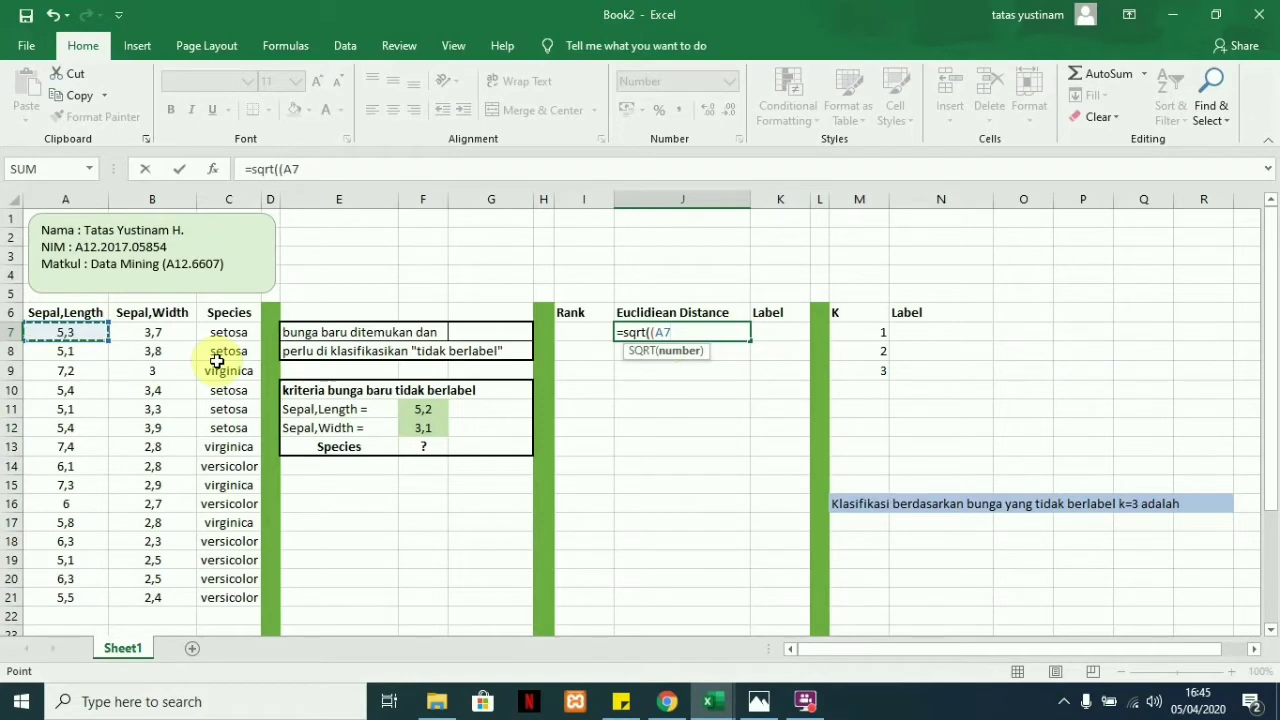
pyautogui.write('-')
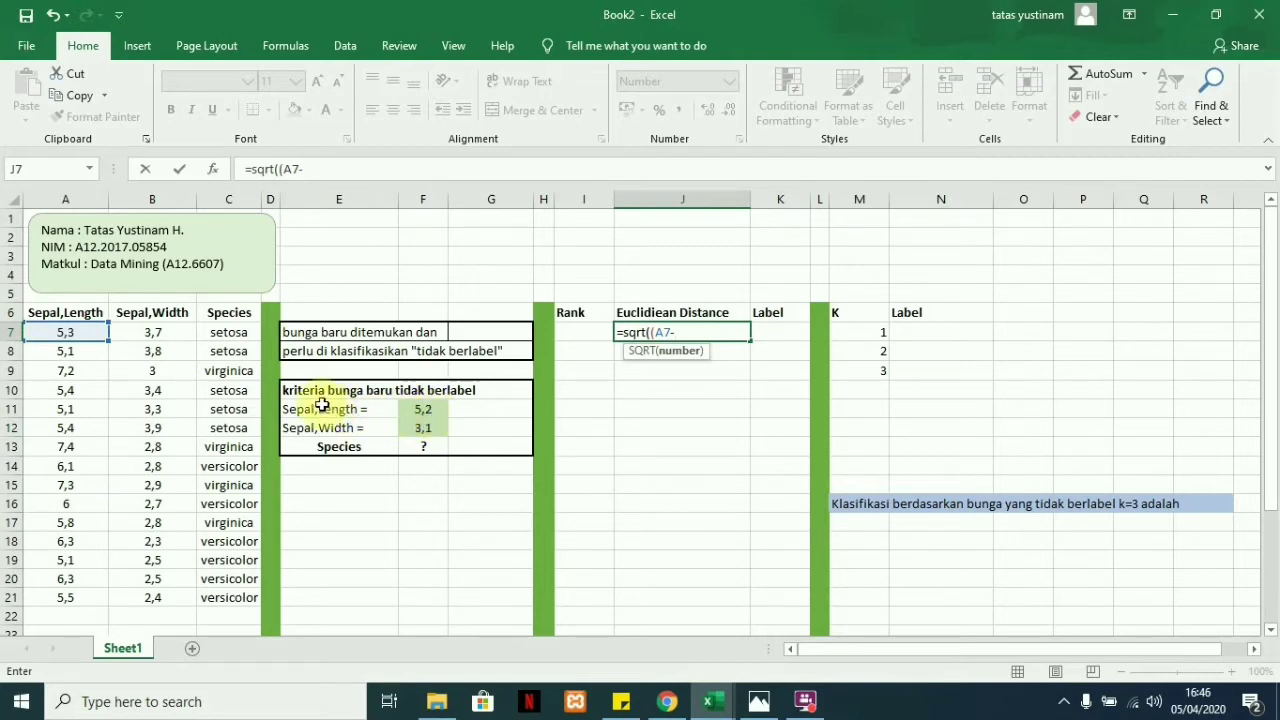
pyautogui.click(424, 412)
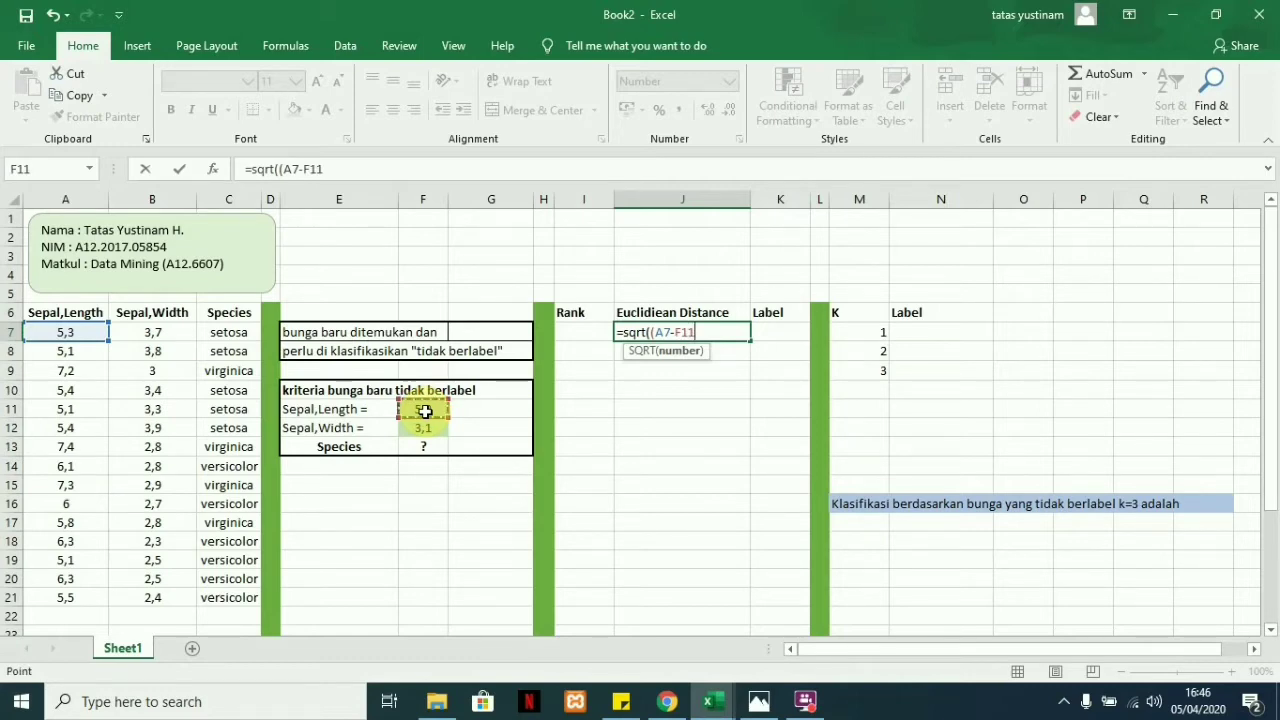
pyautogui.press('F4')
pyautogui.write(')^2')
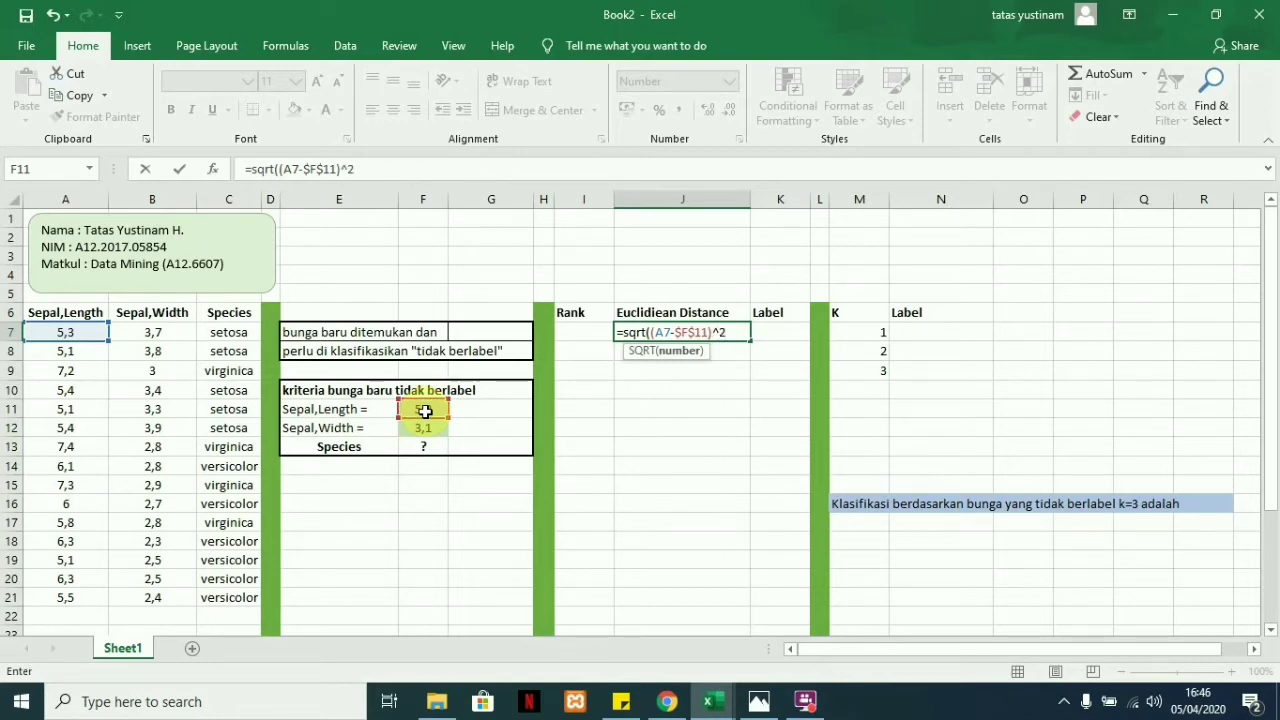
# - Complete the J7 distance formula by adding the squared sepal width difference (B7-$F$12)^2, with F12 as an absolute reference
pyautogui.write('+(')
pyautogui.click(155, 338)
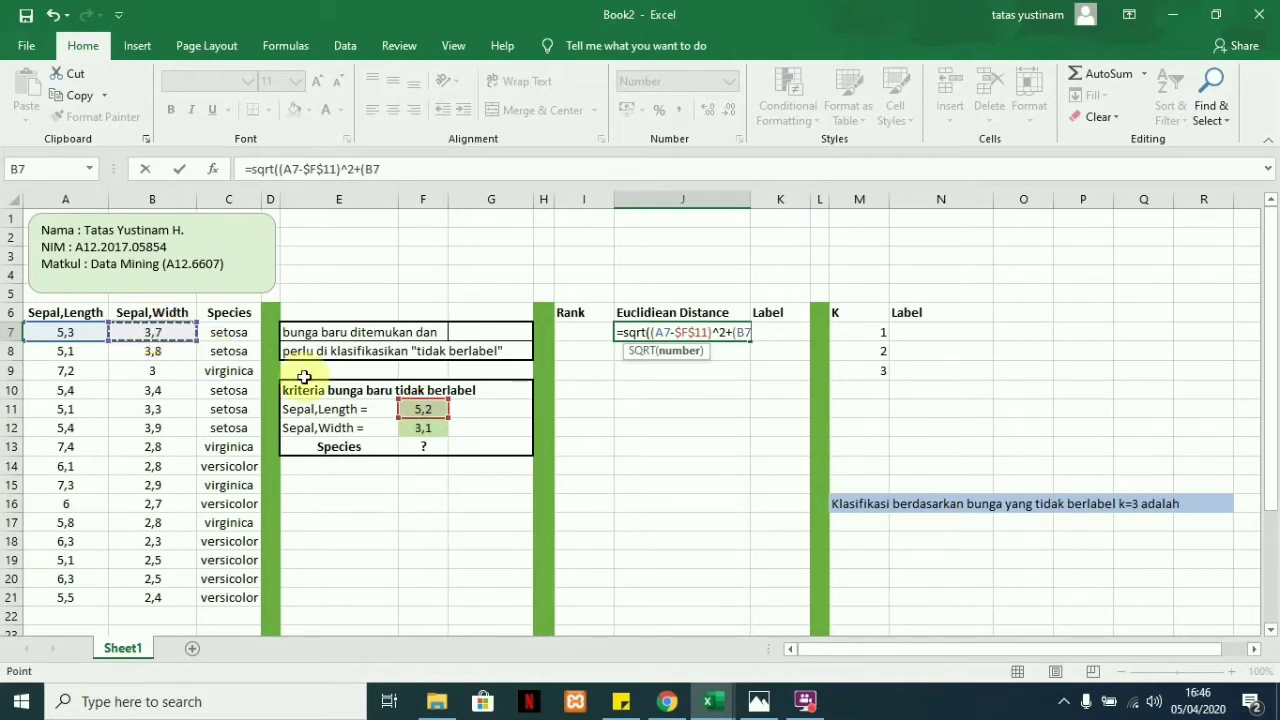
pyautogui.write('-')
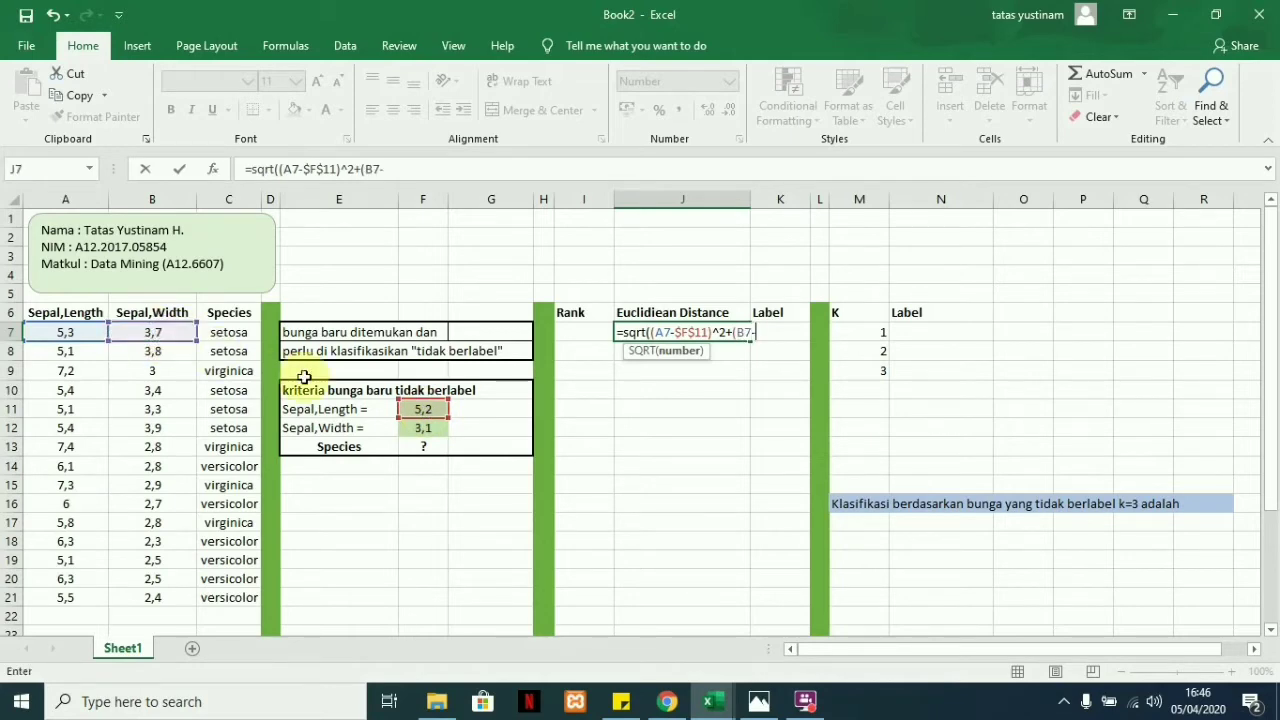
pyautogui.click(422, 430)
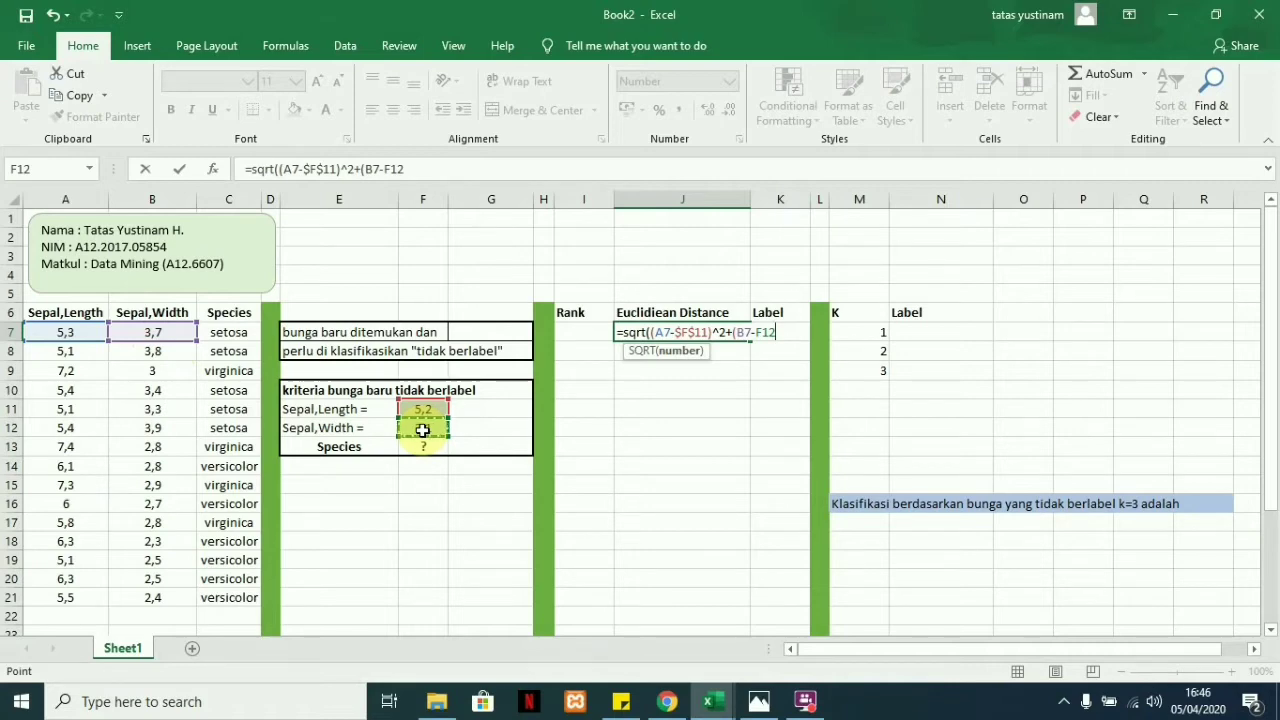
pyautogui.press('F4')
pyautogui.write(')')
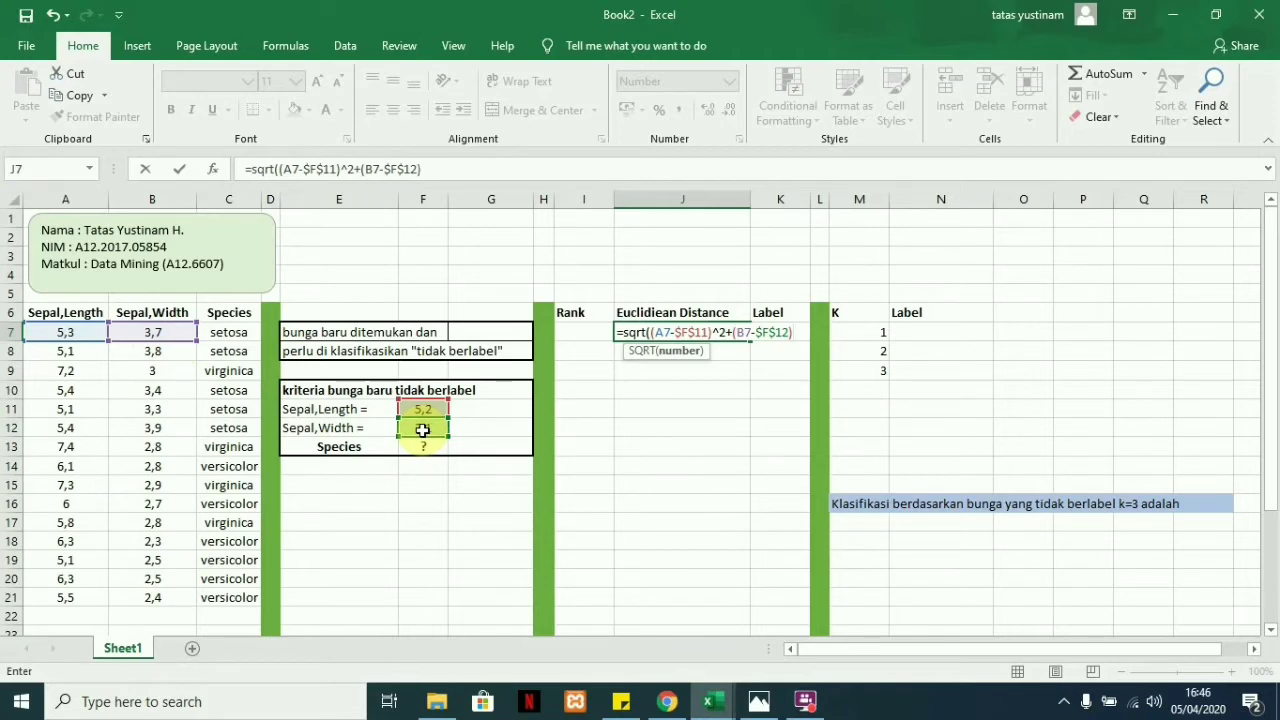
pyautogui.write('^2')
pyautogui.write(')')
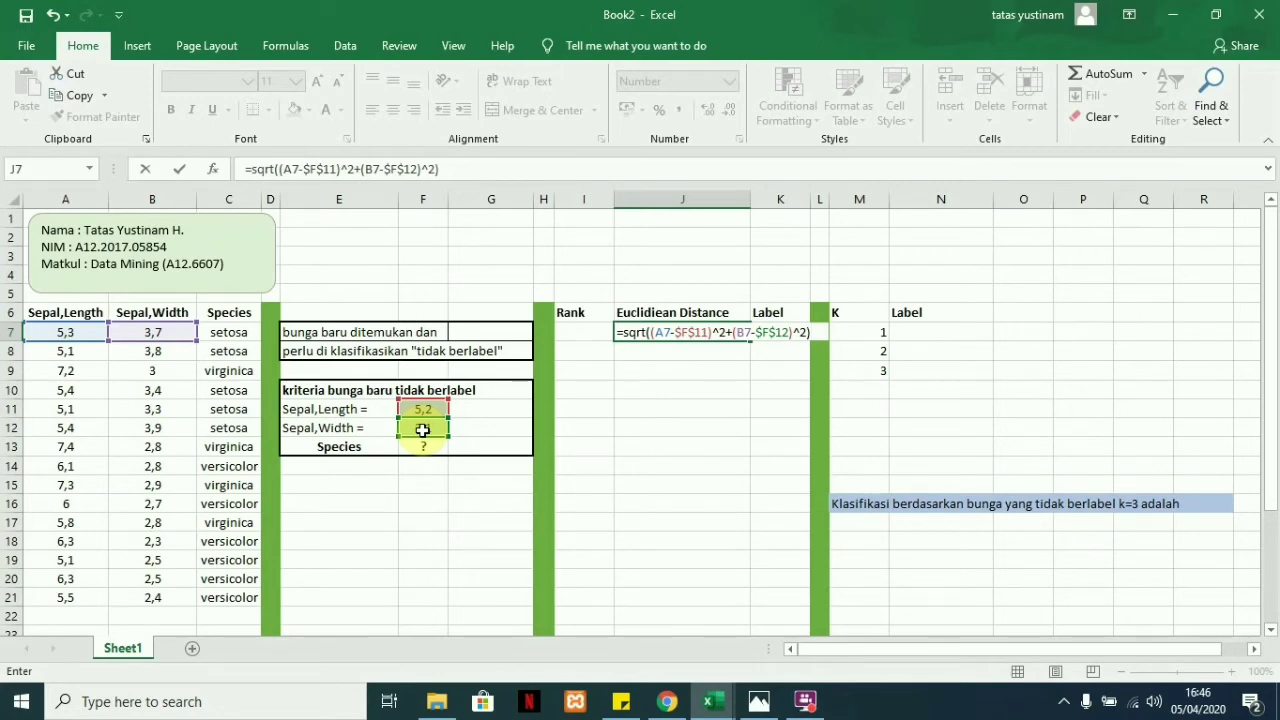
pyautogui.press('Return')
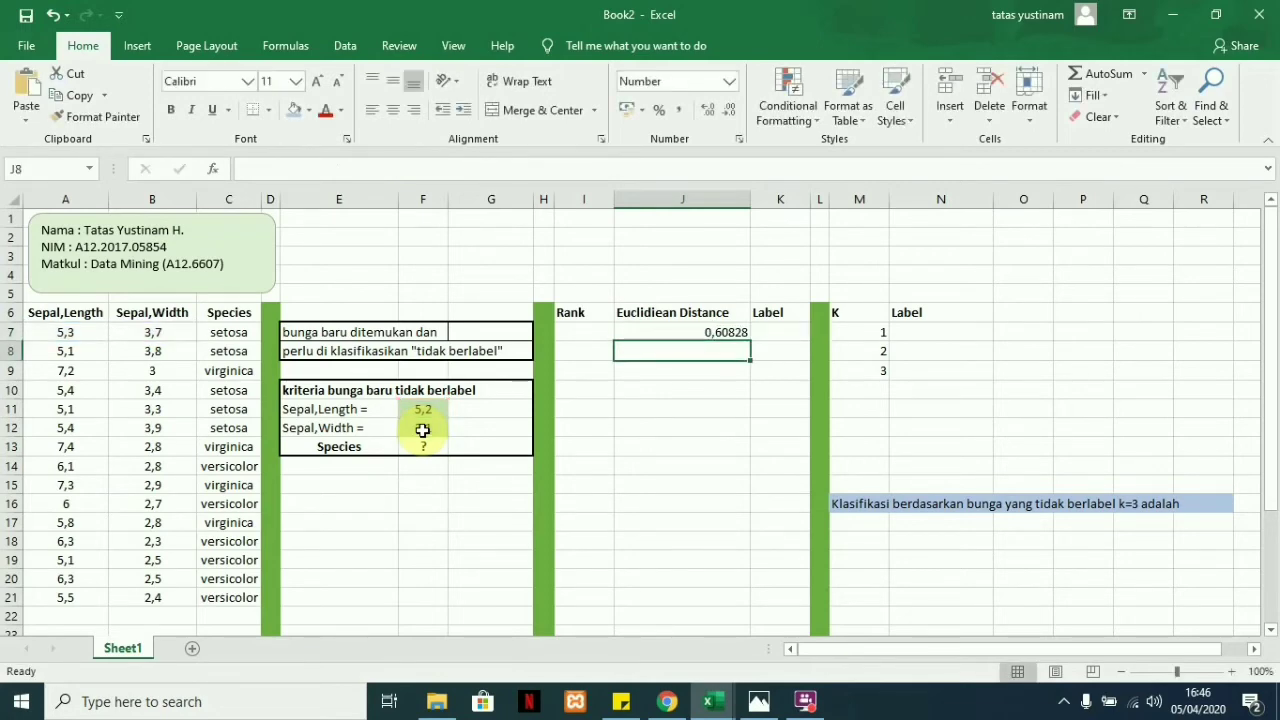
# - Copy the Euclidean distance formula from J7 down through J21
pyautogui.click(678, 337)
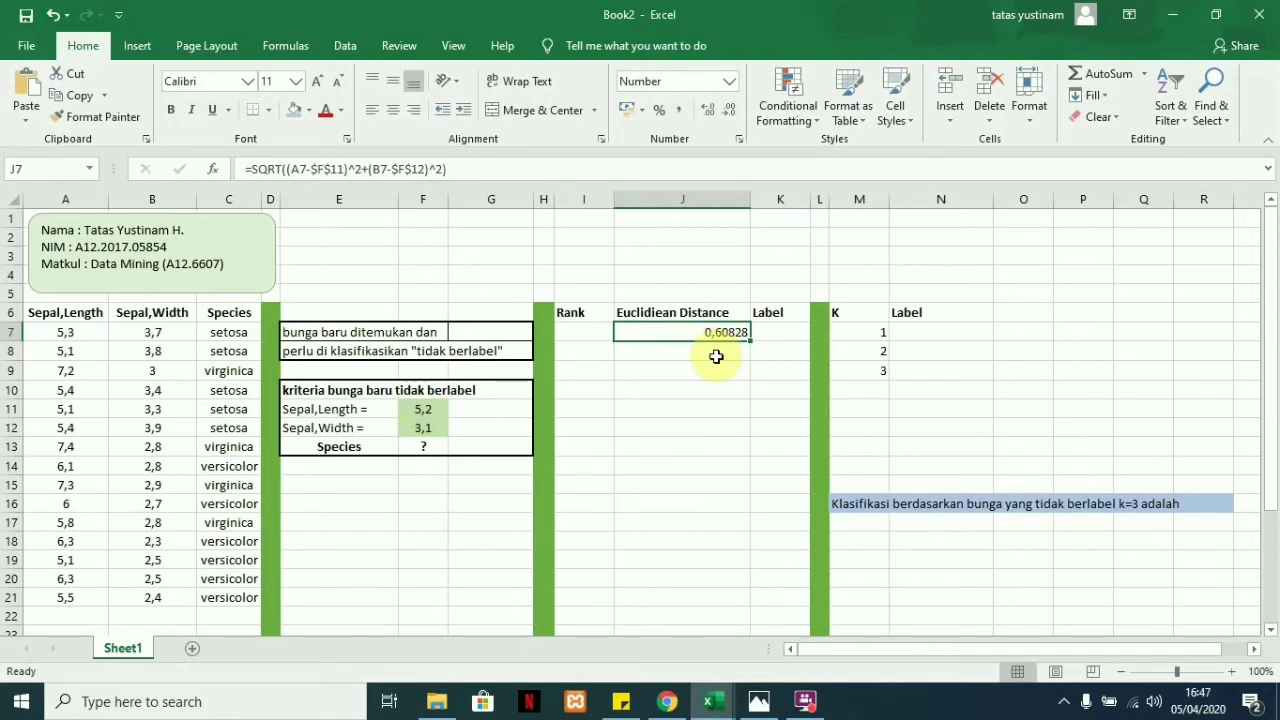
pyautogui.moveTo(750, 341)
pyautogui.mouseDown()
pyautogui.moveTo(749, 400)
pyautogui.moveTo(743, 323)
pyautogui.moveTo(742, 337)
pyautogui.mouseUp()
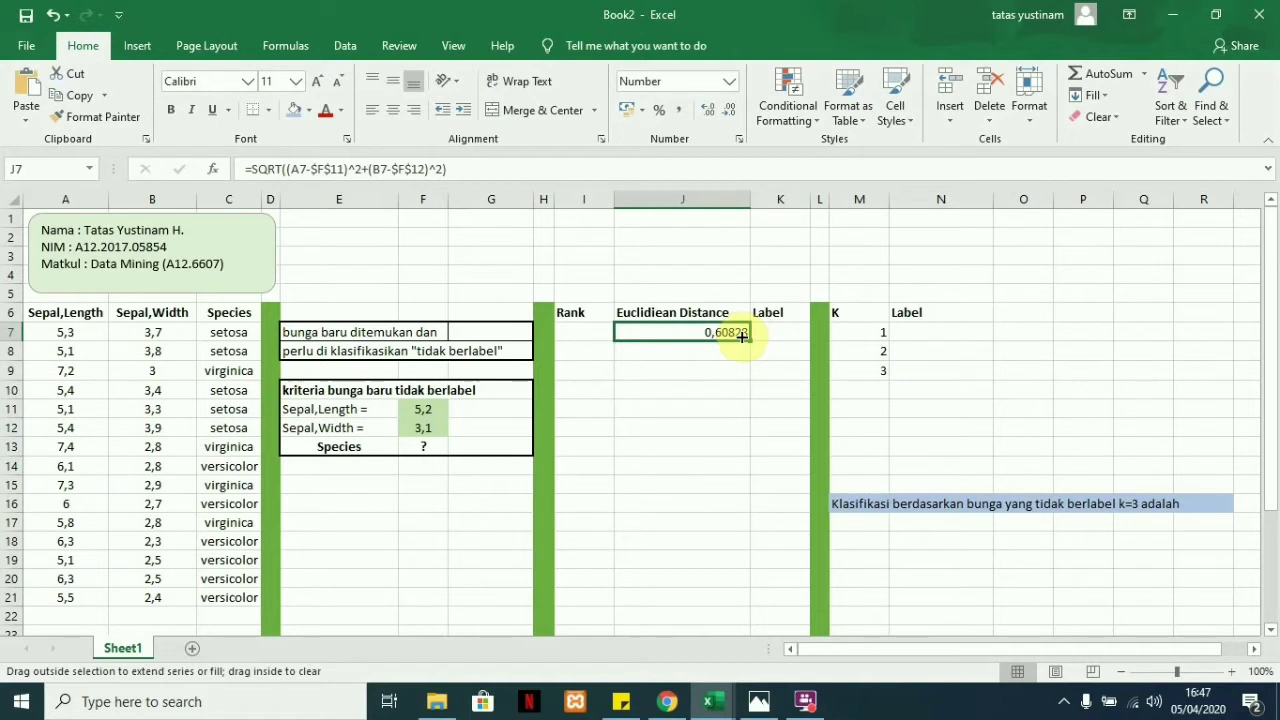
pyautogui.moveTo(742, 337); pyautogui.dragTo(775, 603)
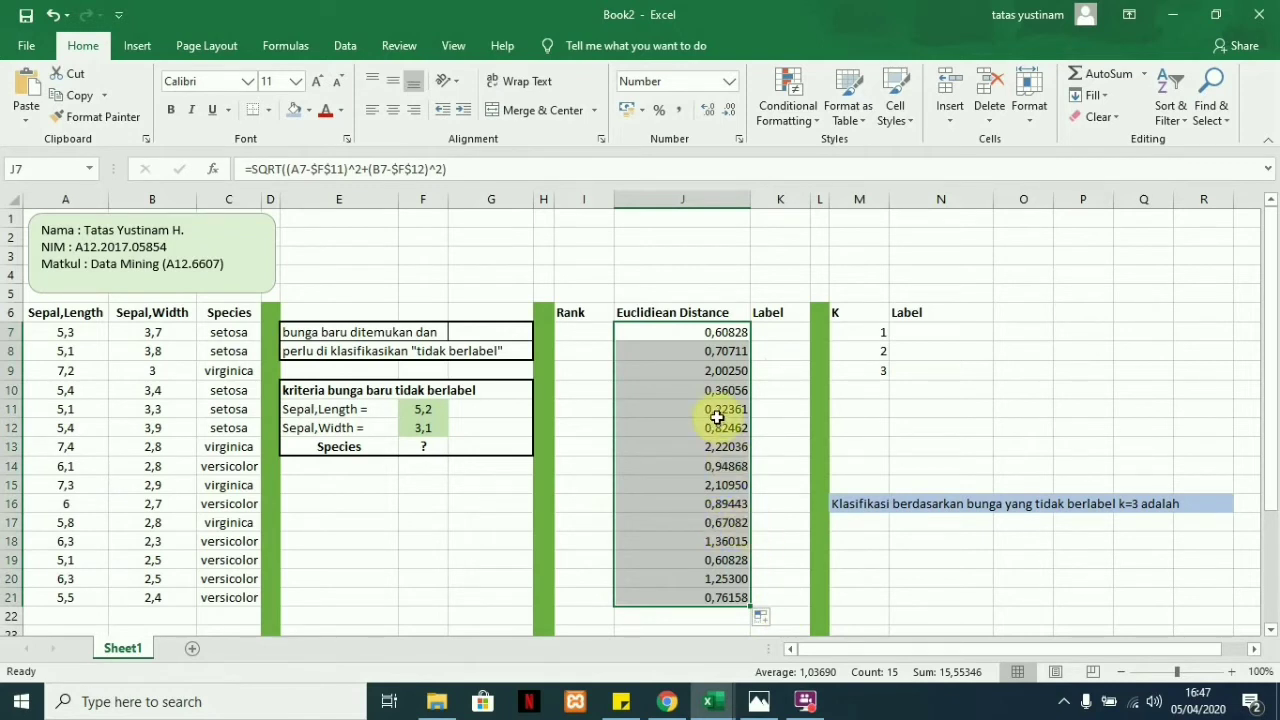
pyautogui.click(783, 392)
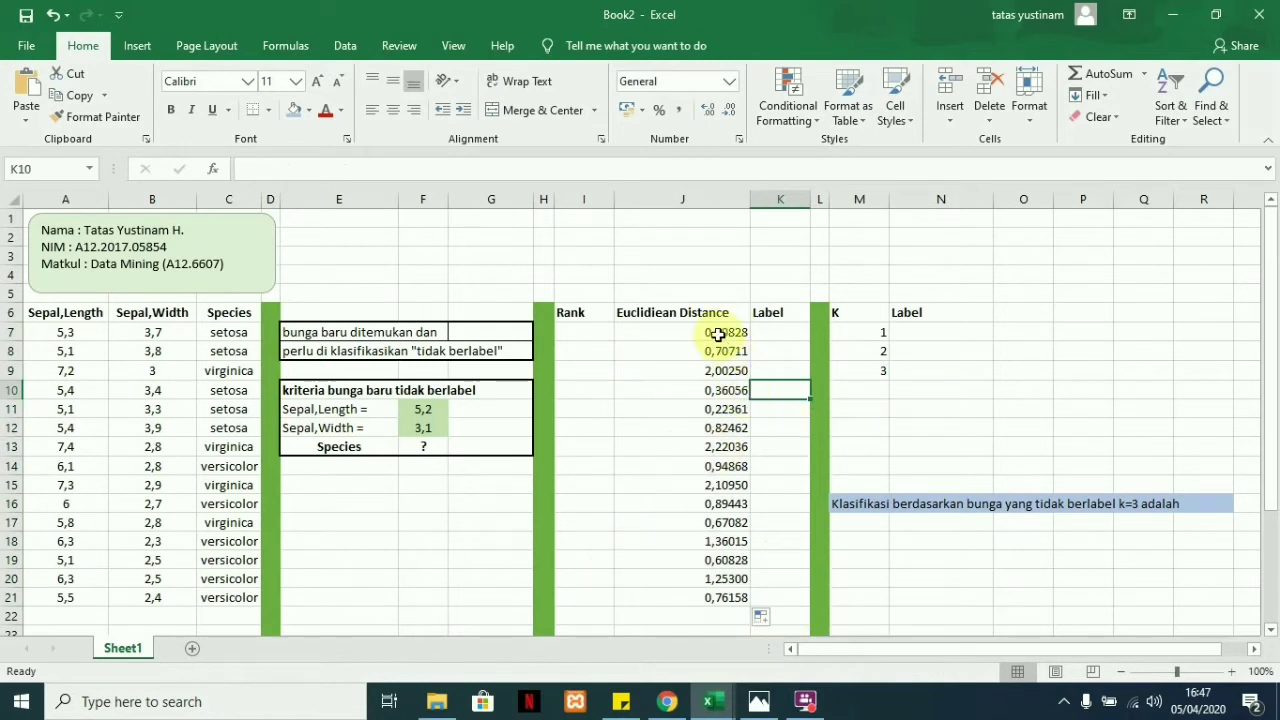
# - Try the formula =RANK(J7;J7:J21;1) in I7 with relative references, and clear the cell
pyautogui.click(581, 331)
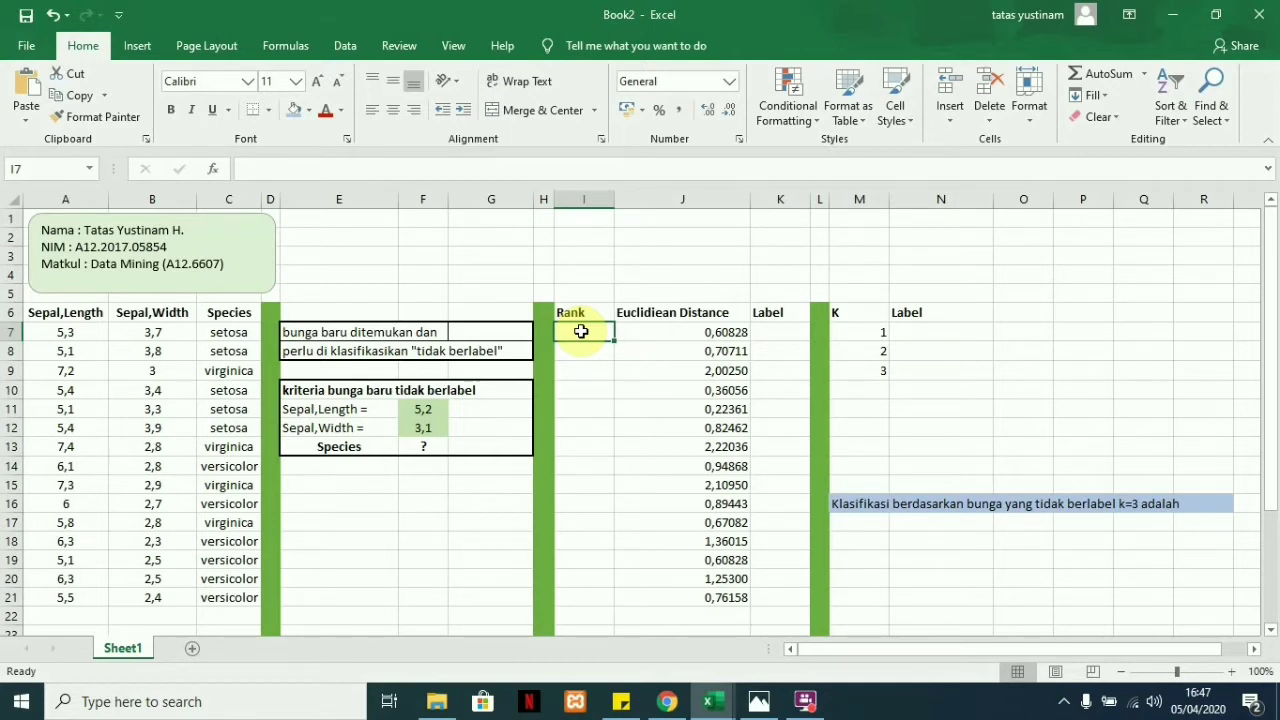
pyautogui.write('=')
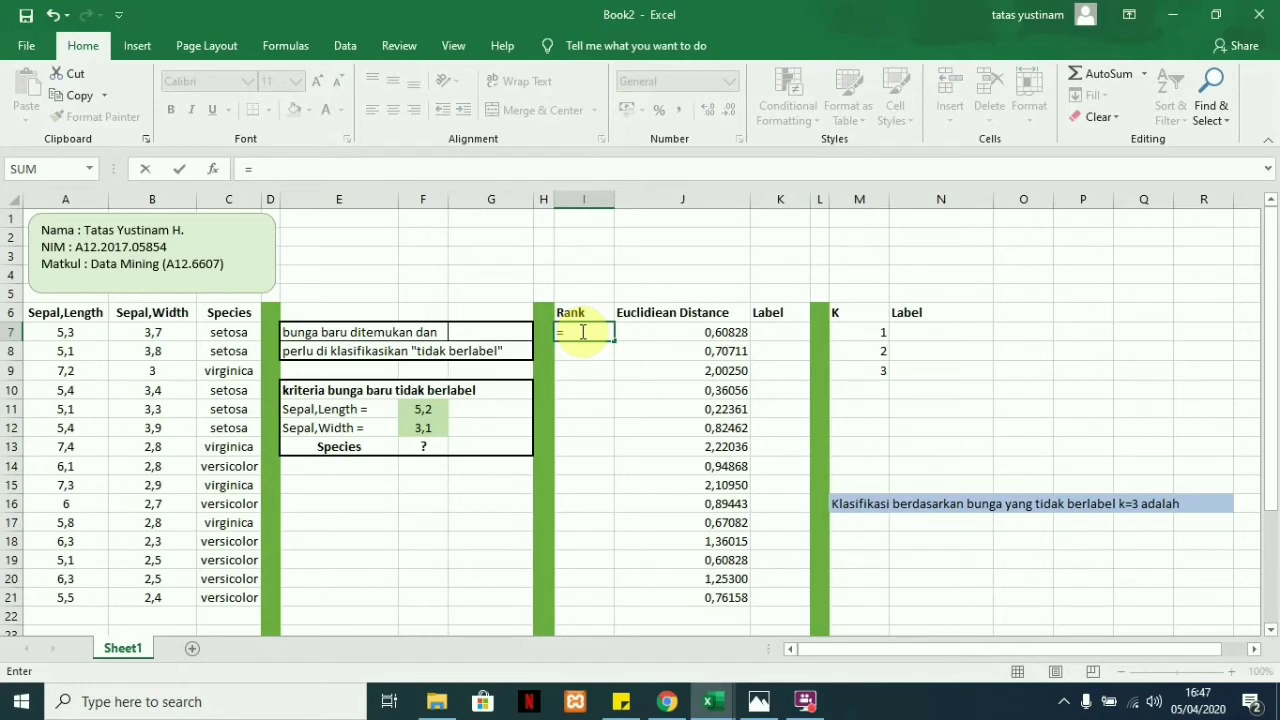
pyautogui.write('rank')
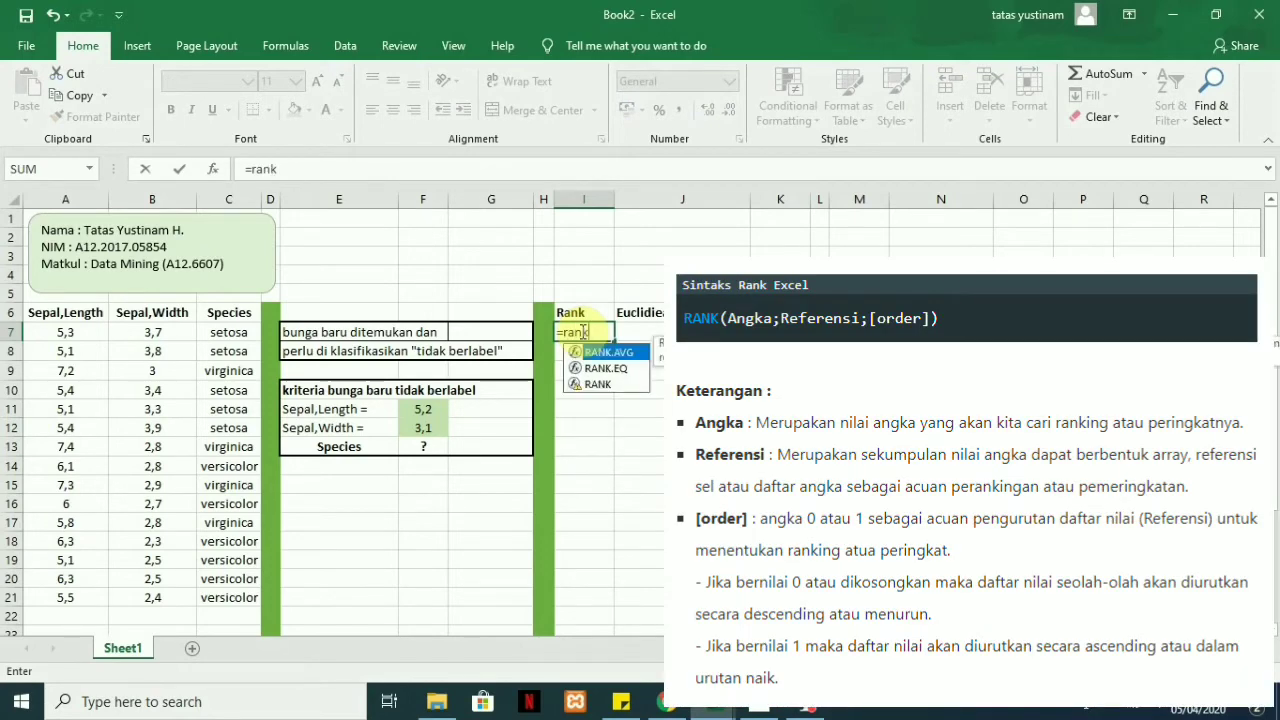
pyautogui.write('(')
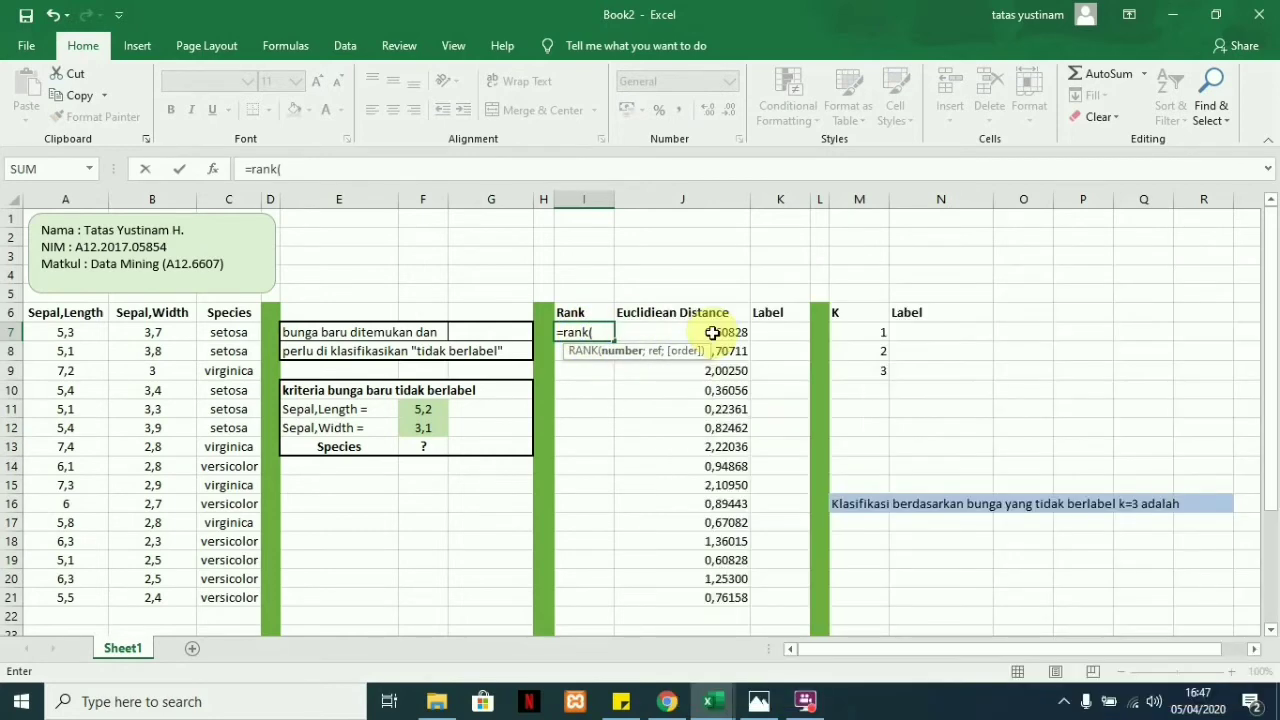
pyautogui.click(712, 332)
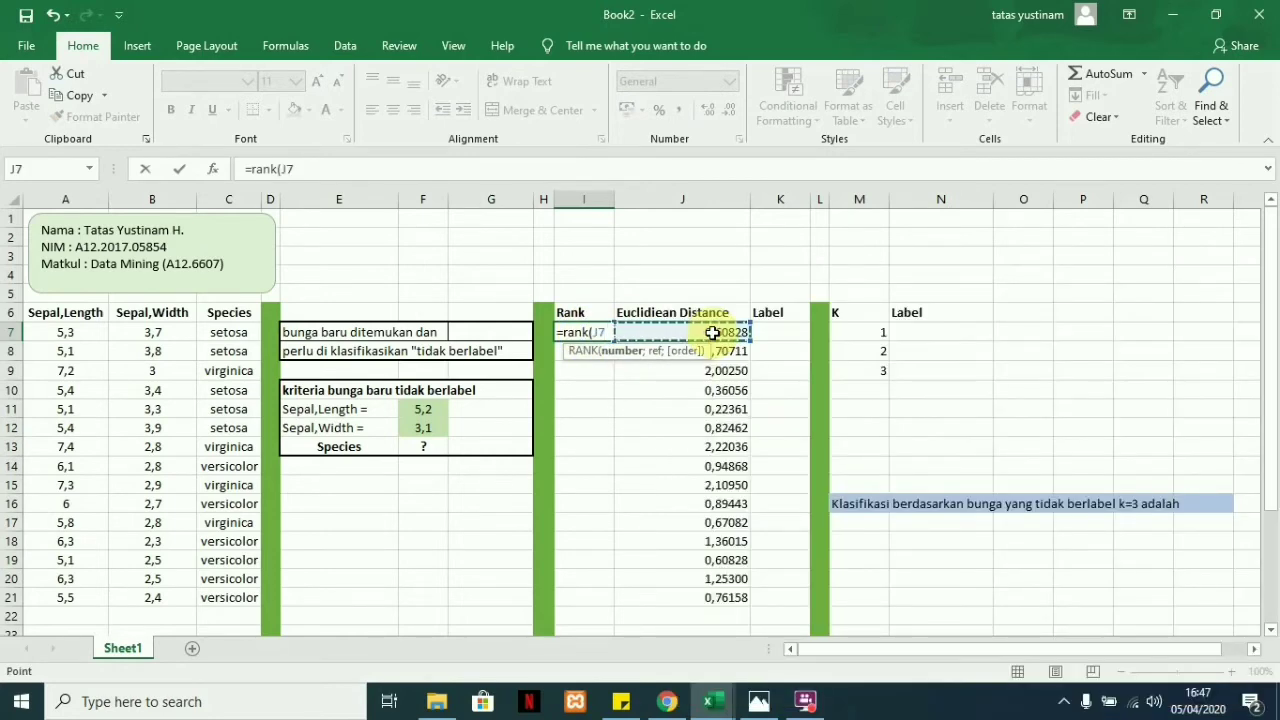
pyautogui.write(';')
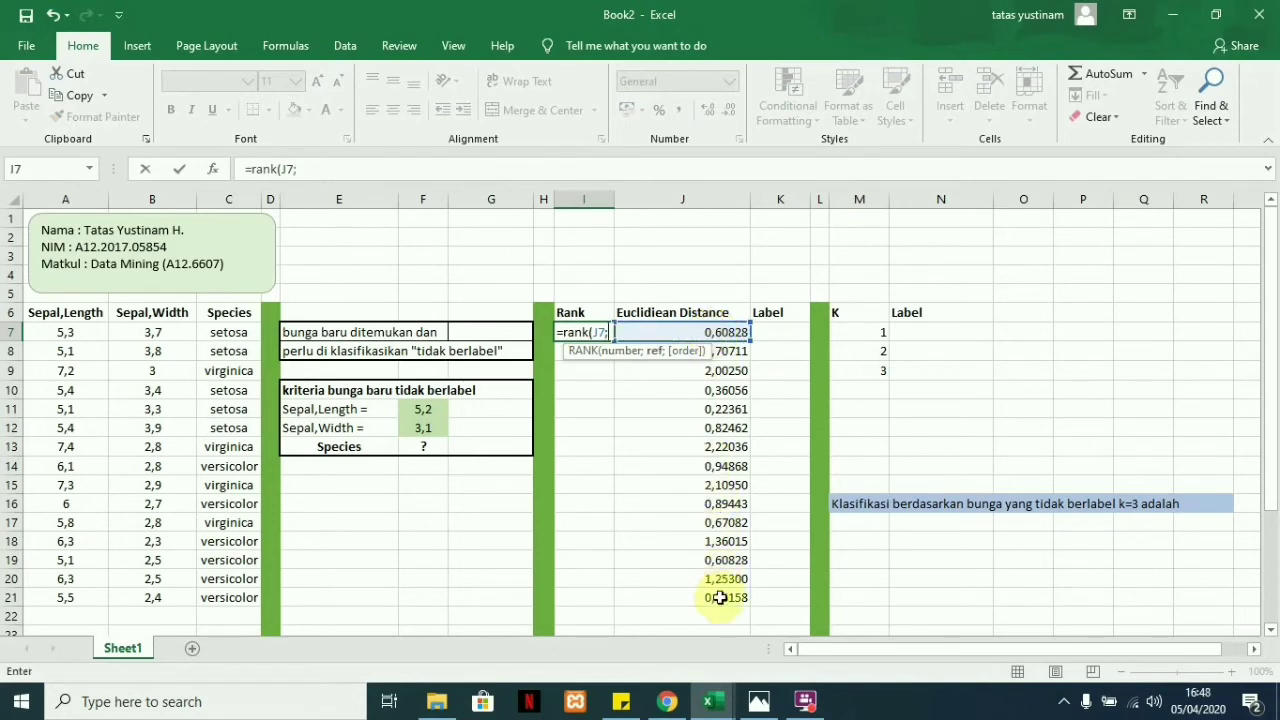
pyautogui.moveTo(720, 597); pyautogui.dragTo(709, 331)
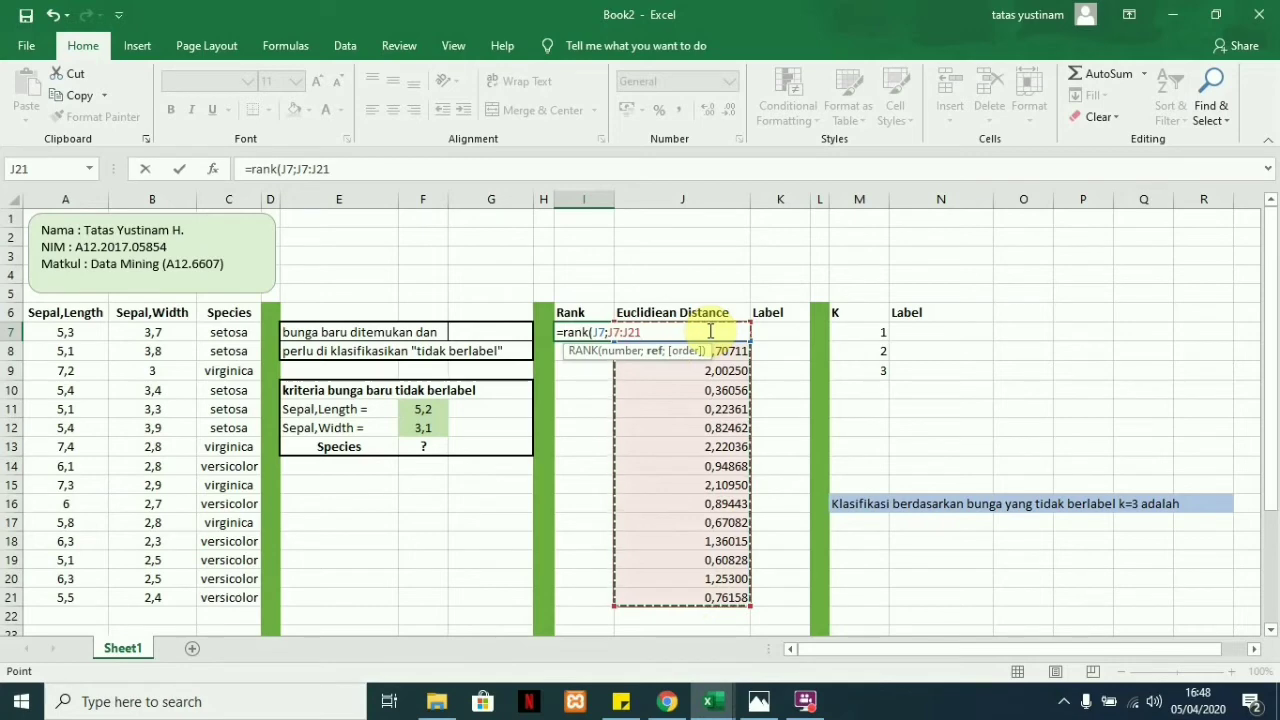
pyautogui.write(';1')
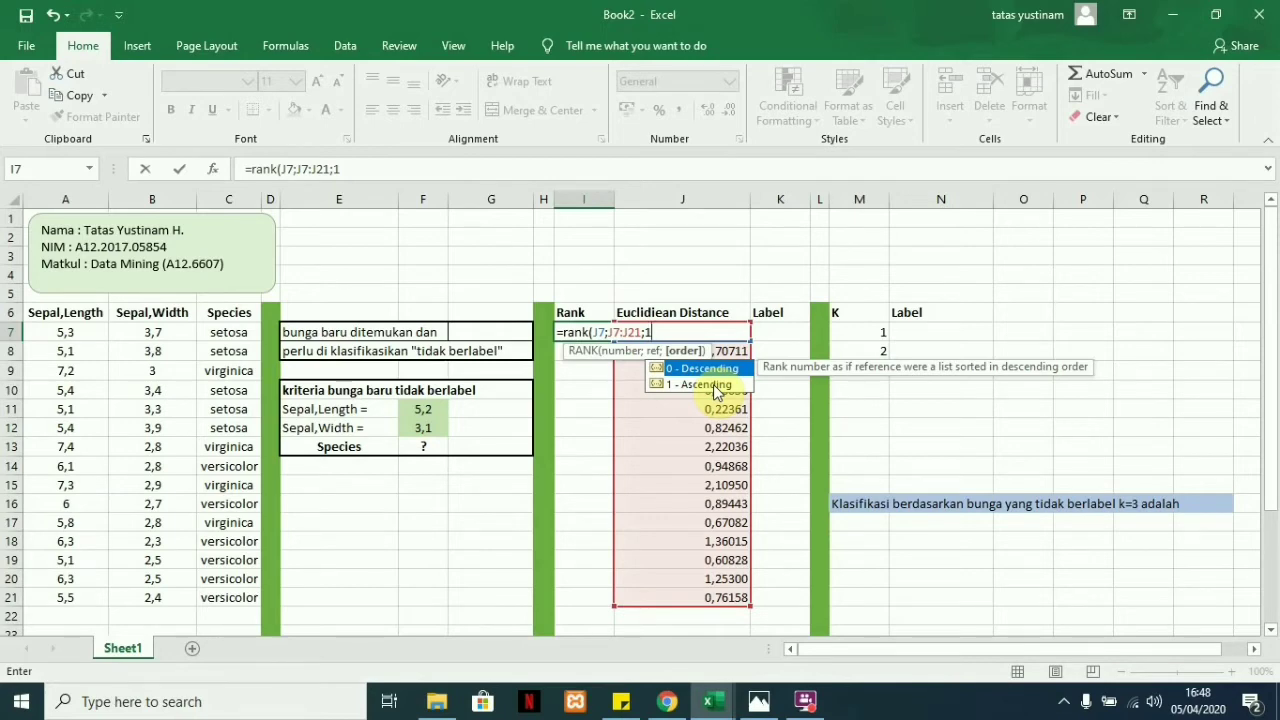
pyautogui.press('Left')
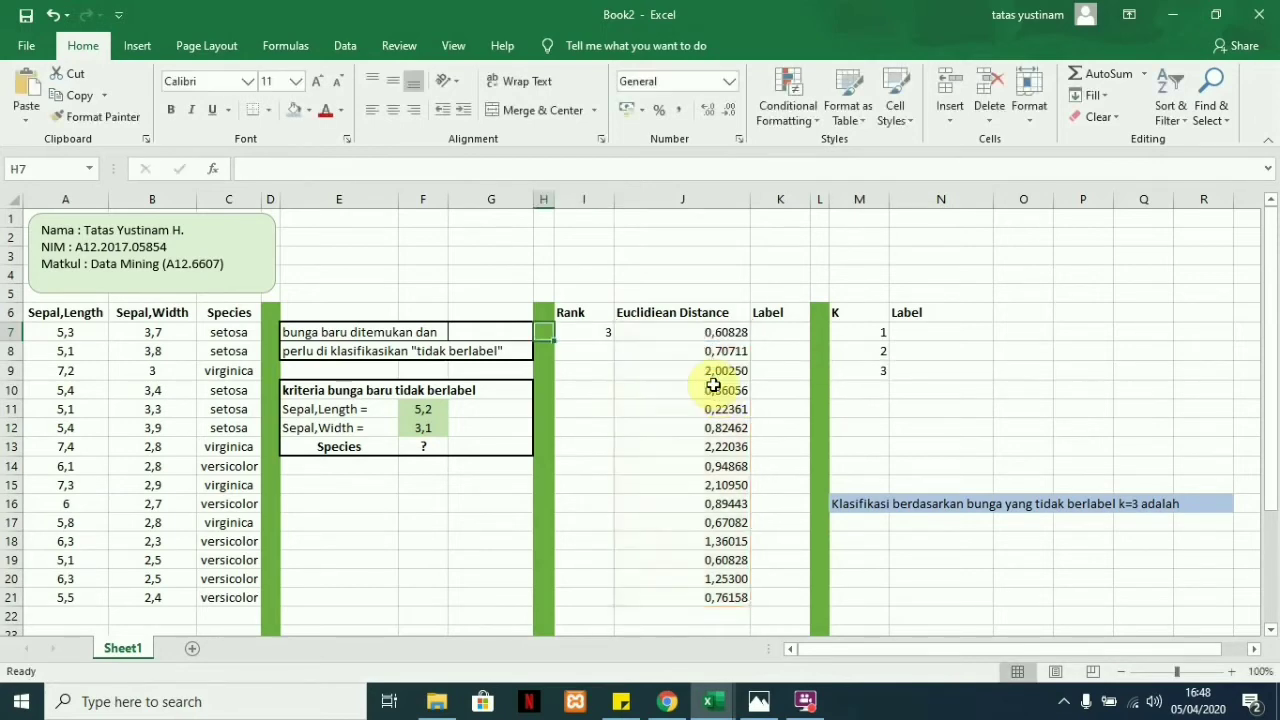
pyautogui.press('Right')
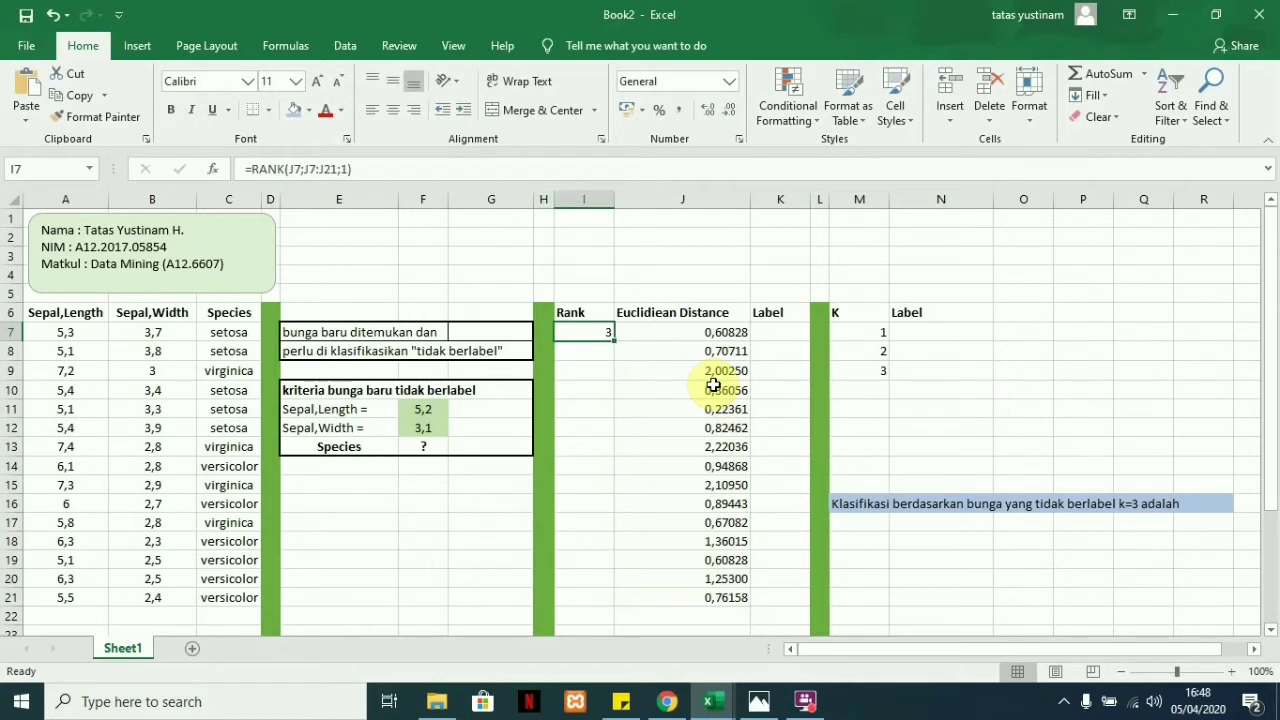
pyautogui.press('Delete')
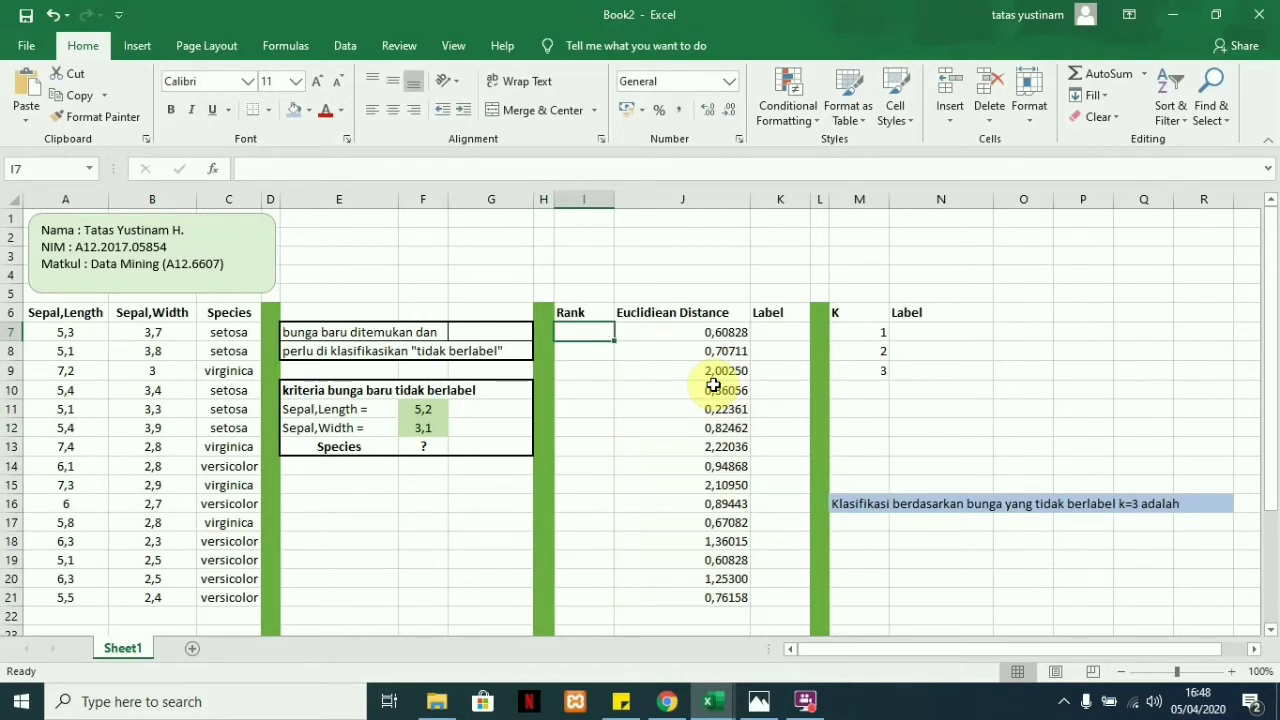
# - Enter the formula =RANK(J7;$J$7:$J$21;1) in I7, ranking the distance in ascending order with an absolute range
pyautogui.write('=')
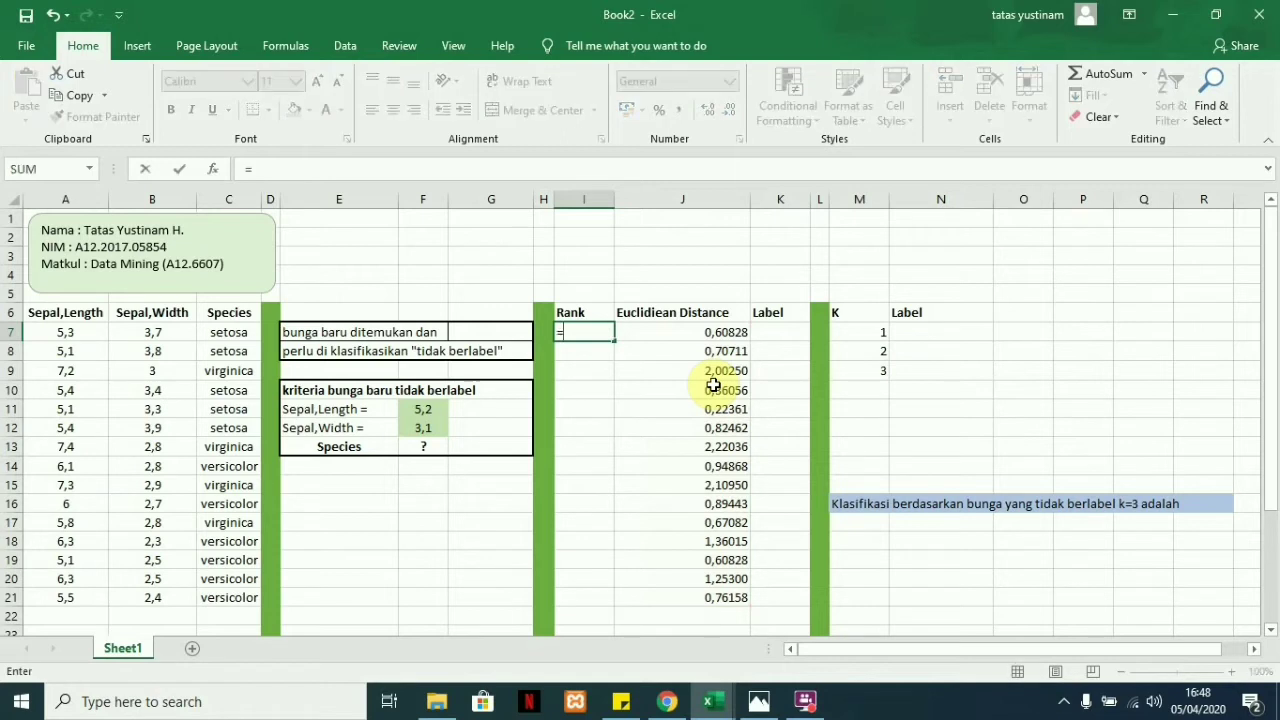
pyautogui.write('rank')
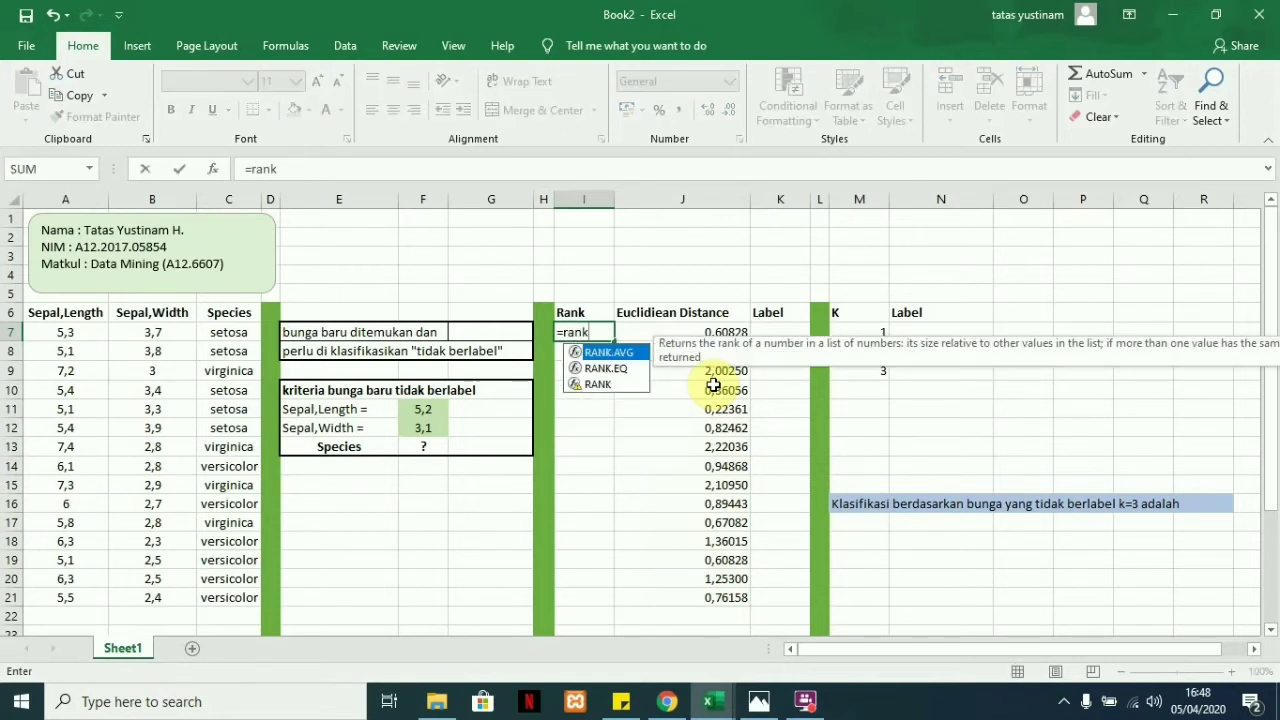
pyautogui.write('(')
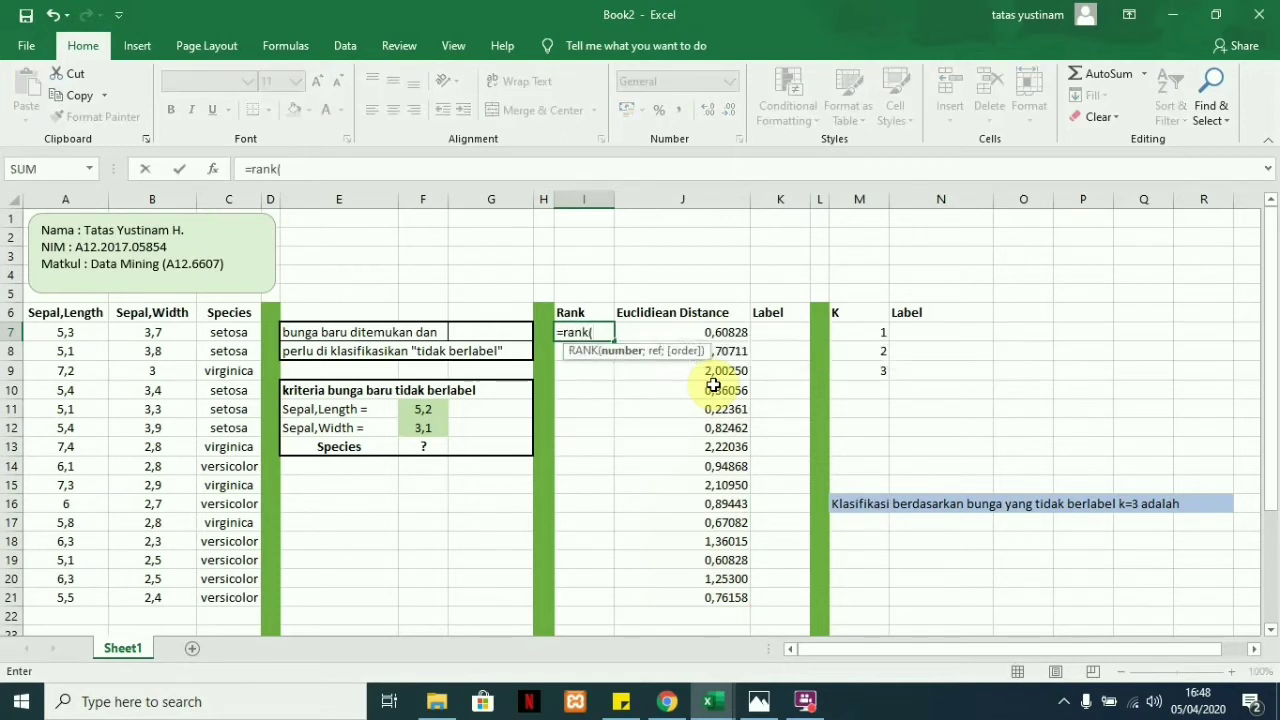
pyautogui.click(715, 332)
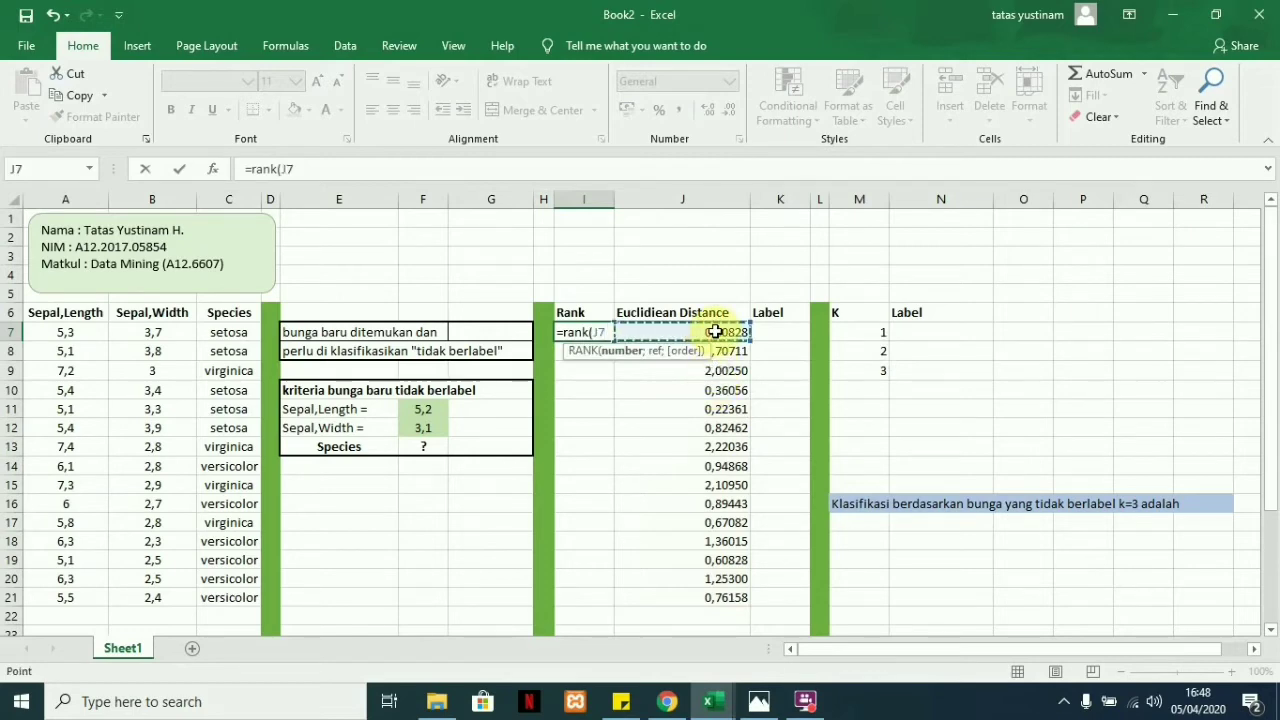
pyautogui.write(';')
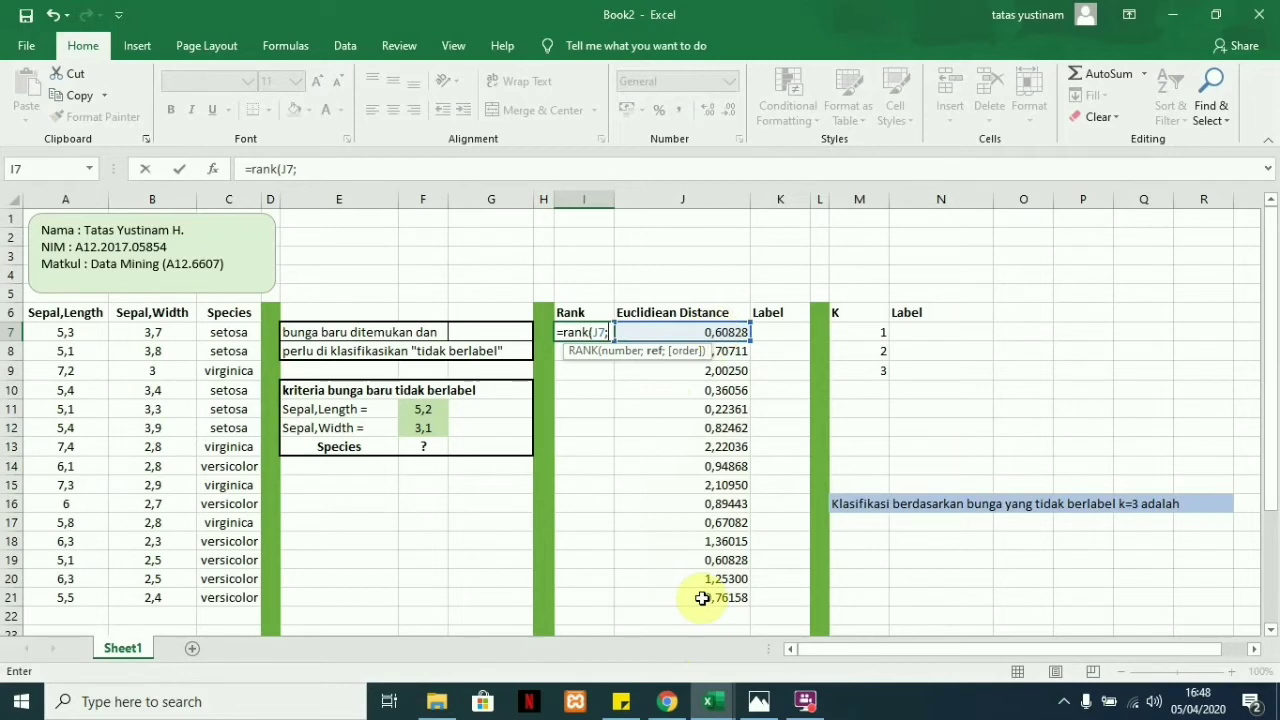
pyautogui.moveTo(703, 598); pyautogui.dragTo(703, 326)
pyautogui.press('F4')
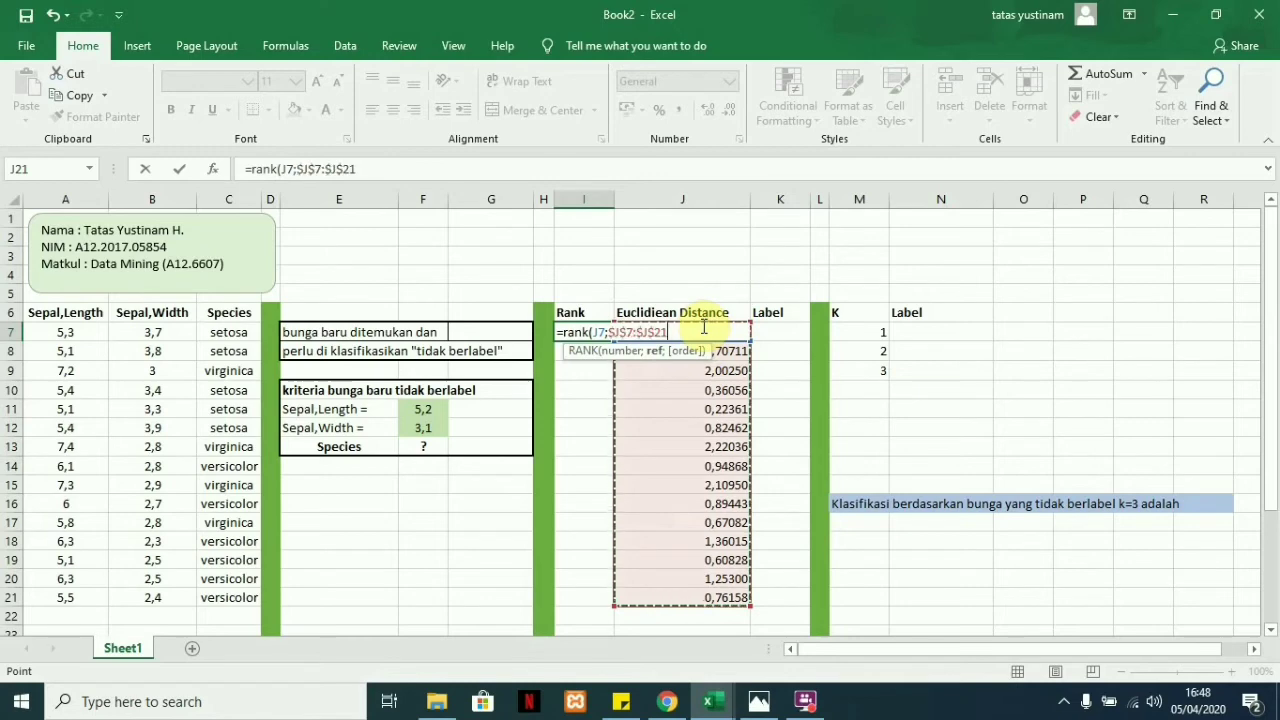
pyautogui.write(';')
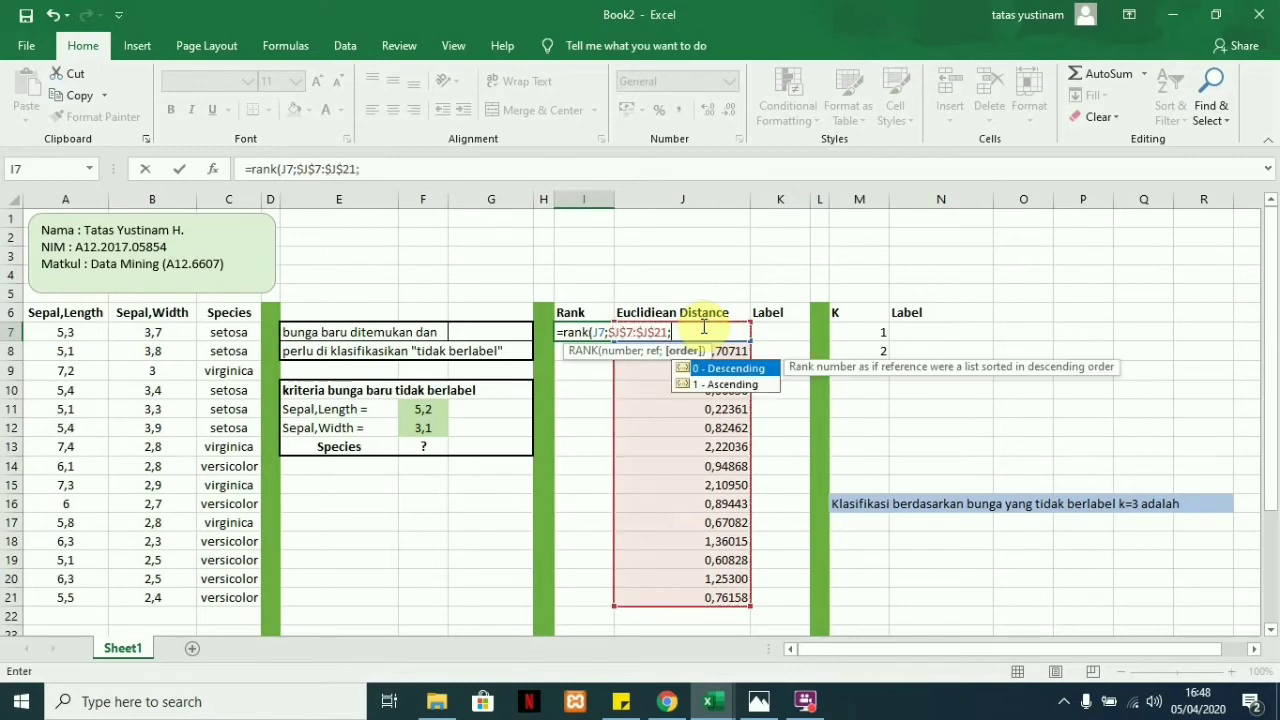
pyautogui.write('1)')
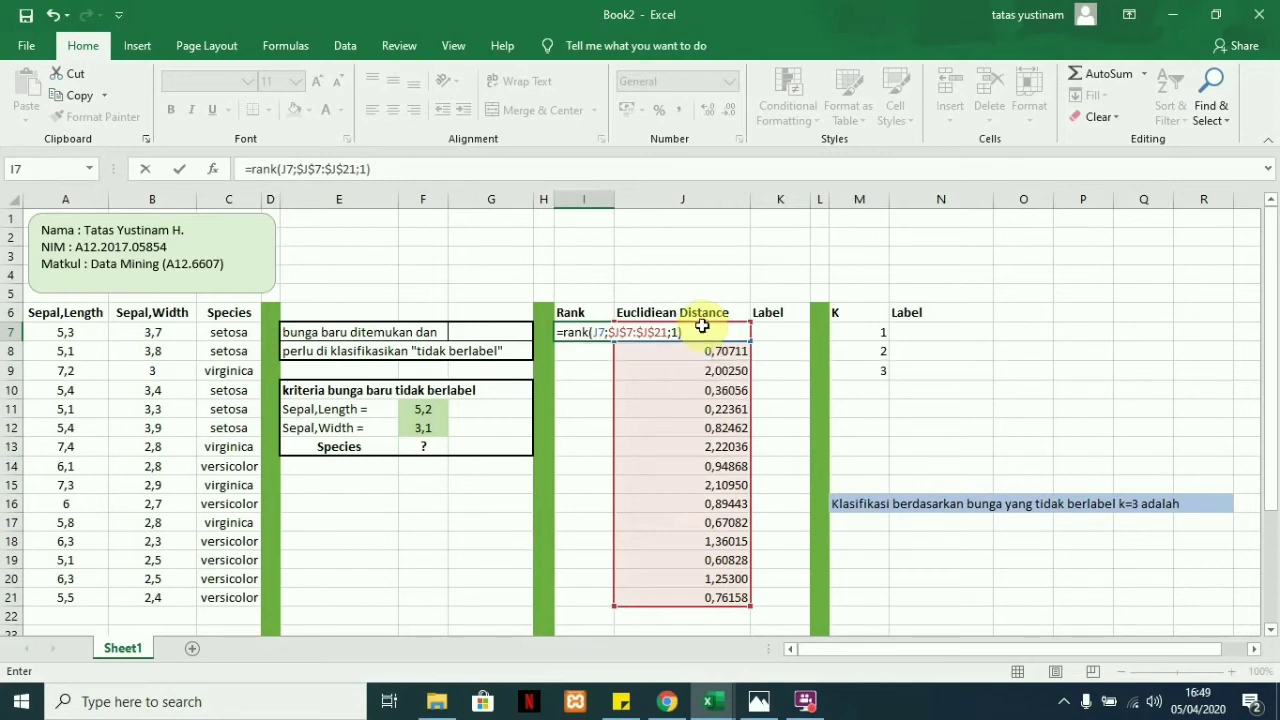
pyautogui.press('Return')
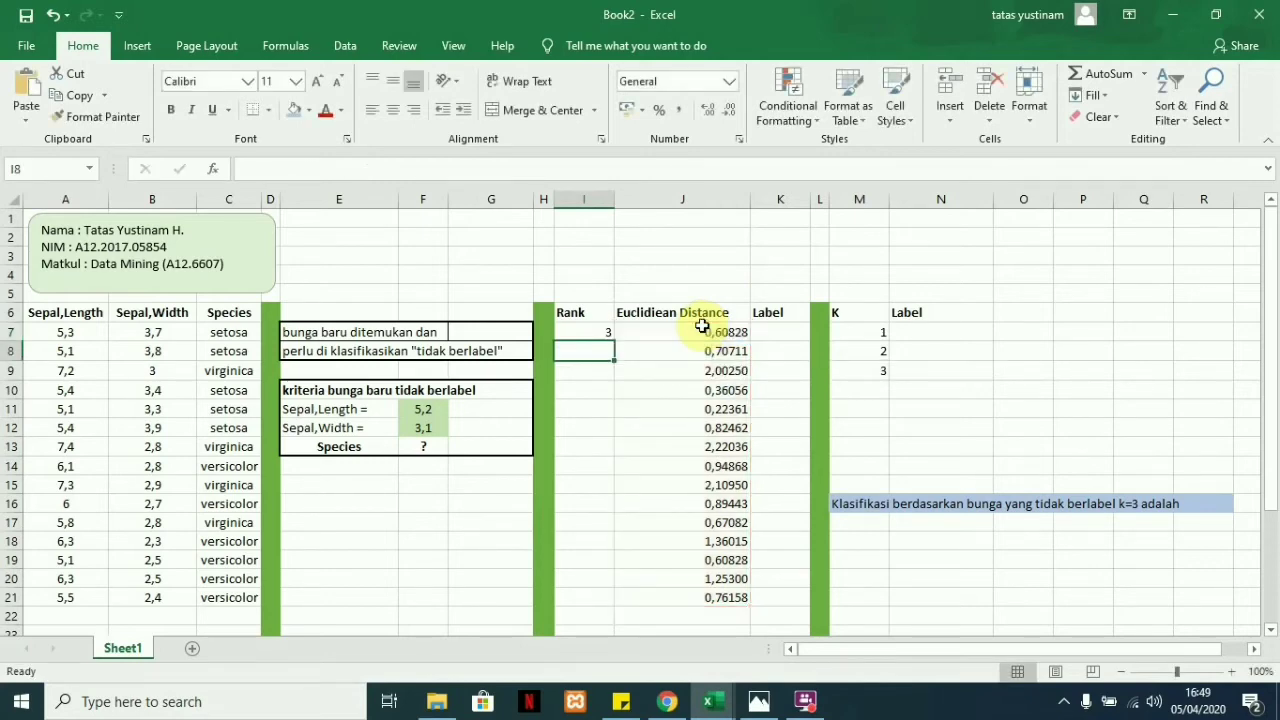
# - Copy the RANK formula from I7 down through I21 and compare the ranks with their distances
pyautogui.click(610, 334)
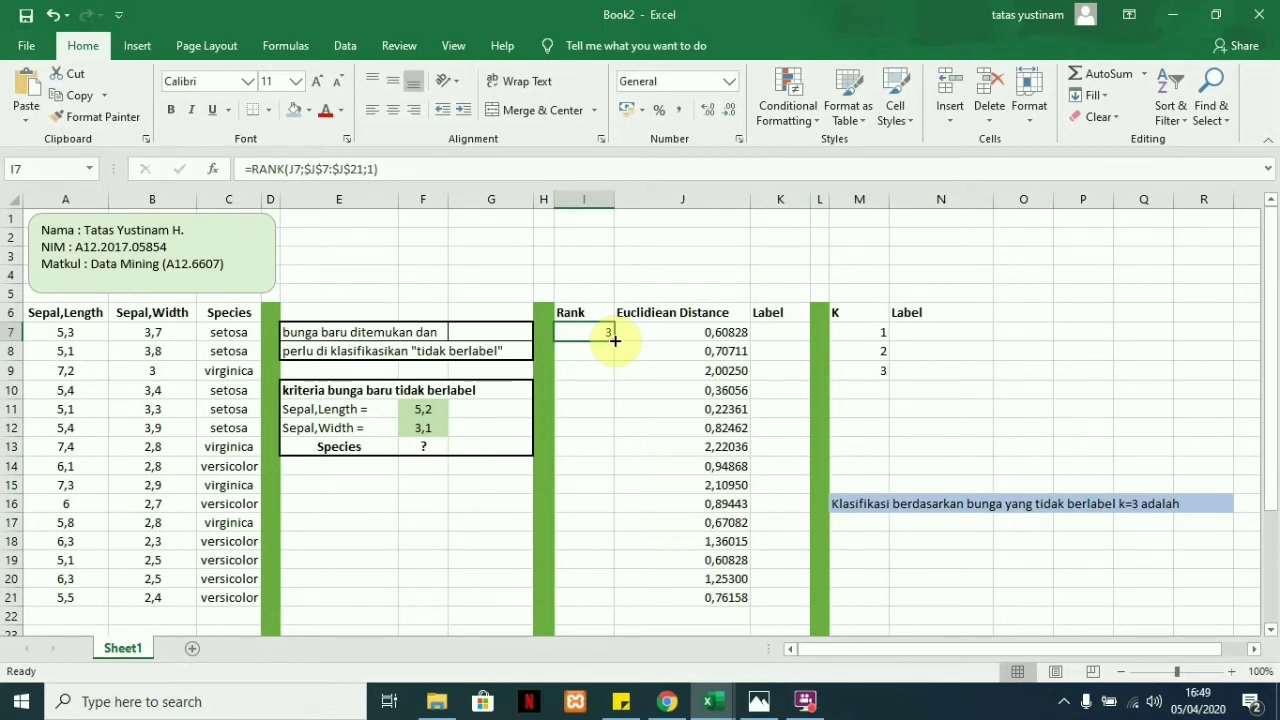
pyautogui.moveTo(615, 341); pyautogui.dragTo(610, 598)
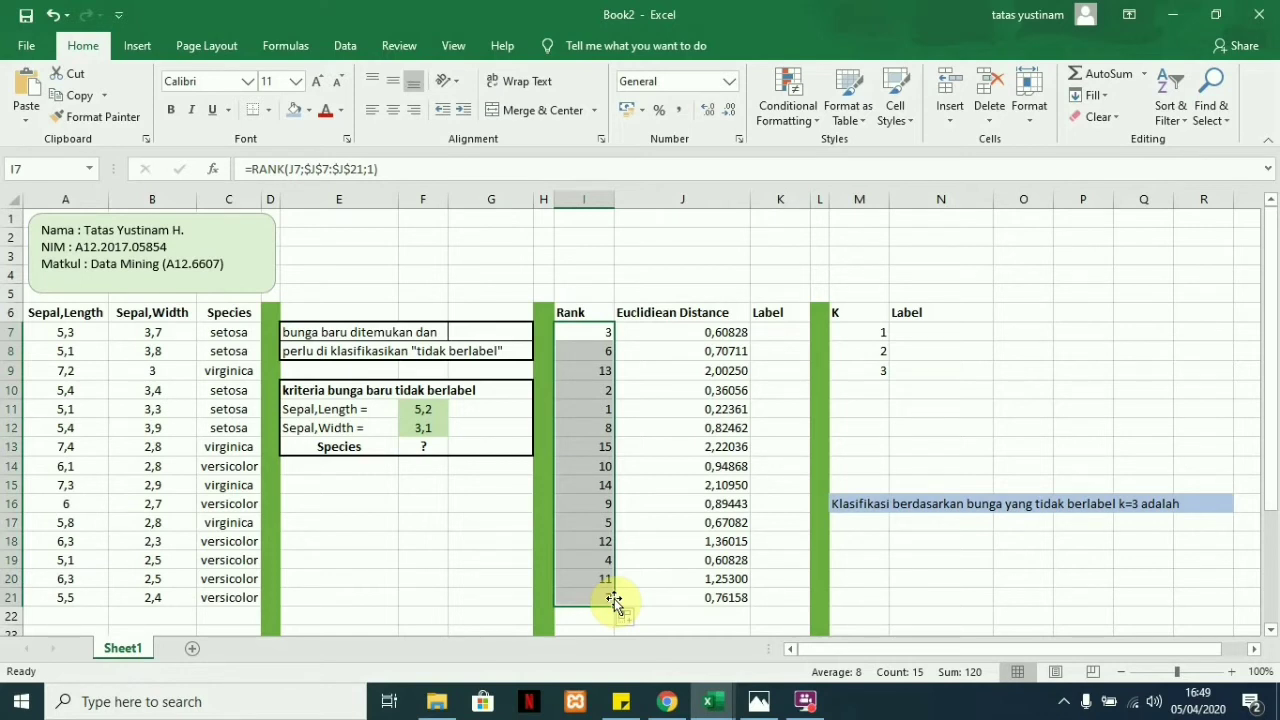
pyautogui.click(600, 413)
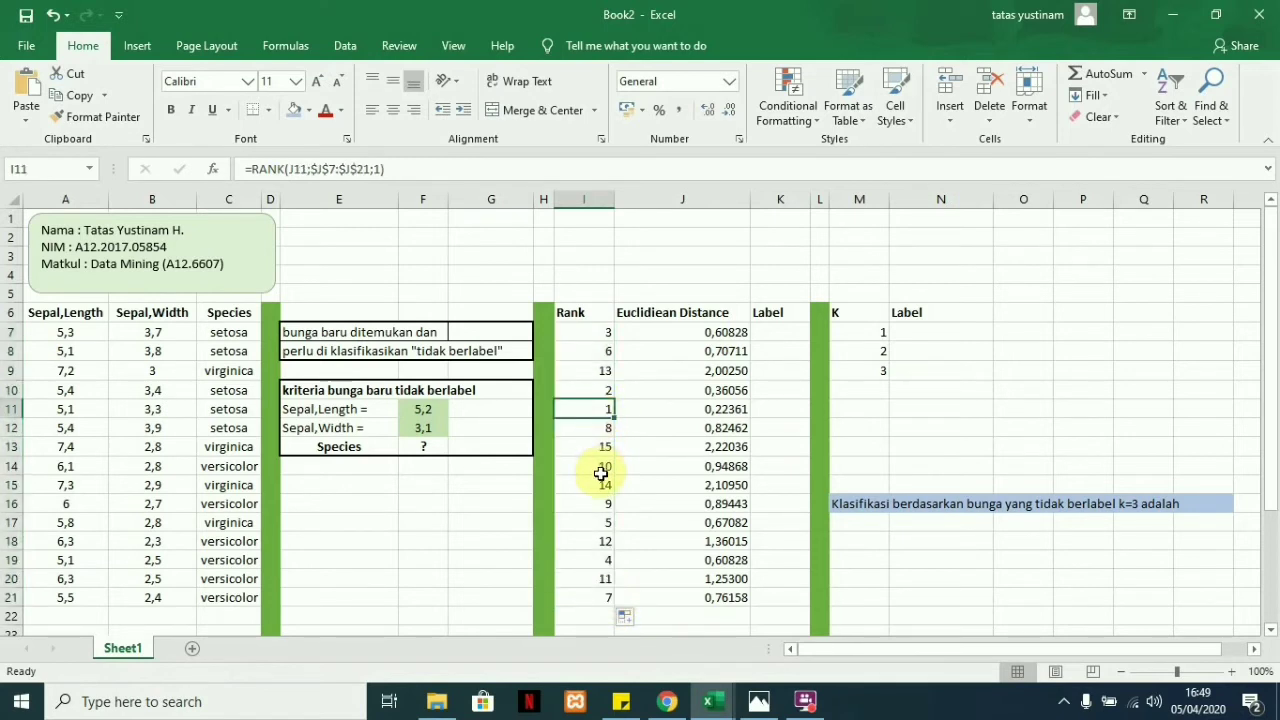
pyautogui.click(596, 449)
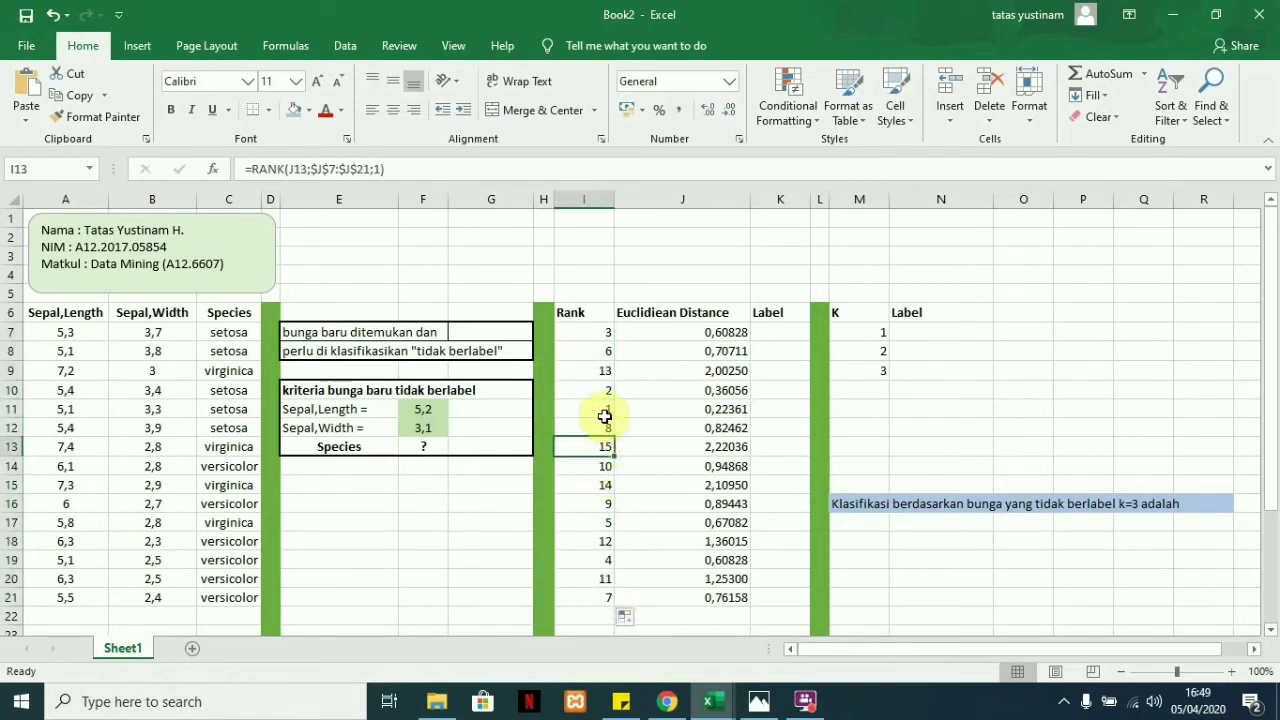
pyautogui.click(604, 414)
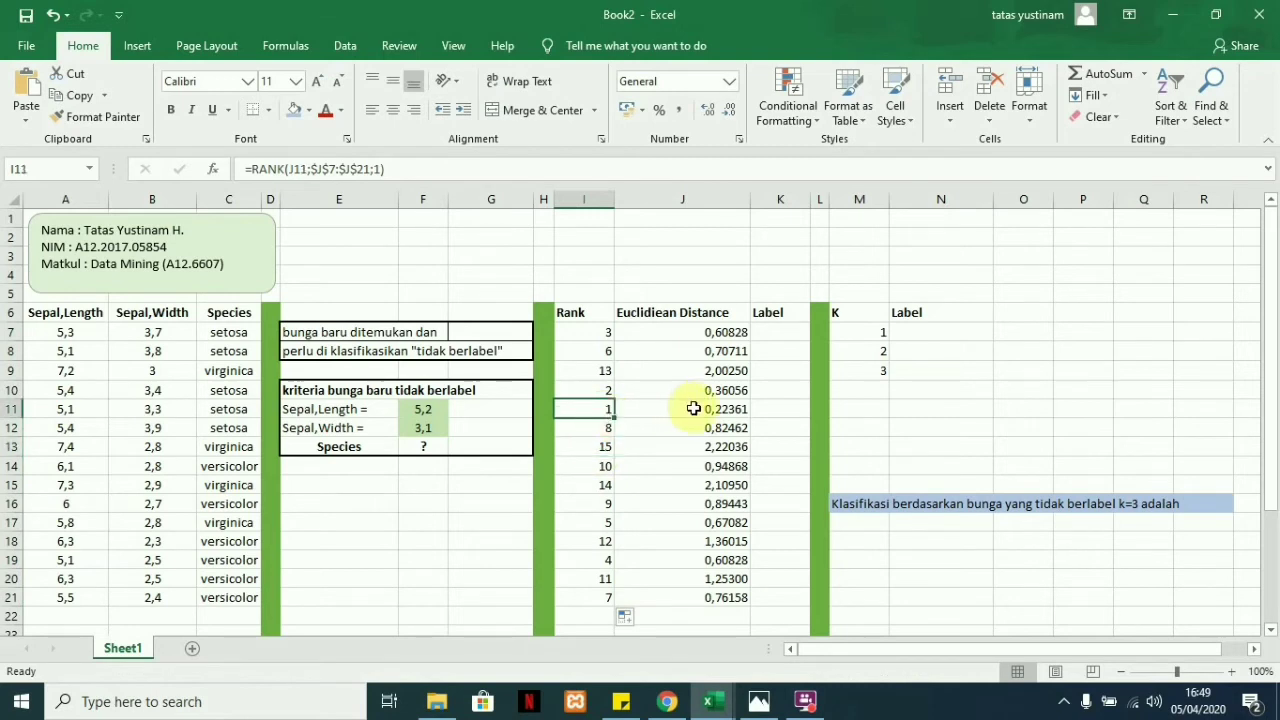
pyautogui.click(600, 450)
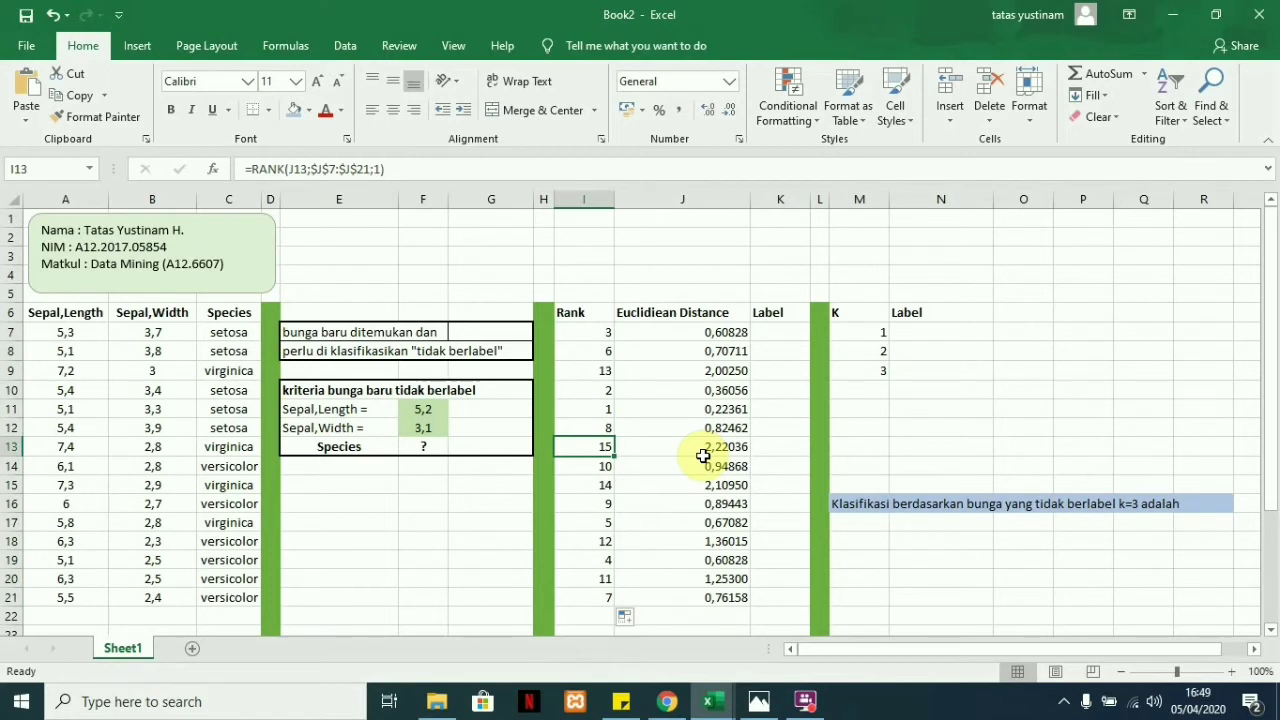
pyautogui.click(586, 333)
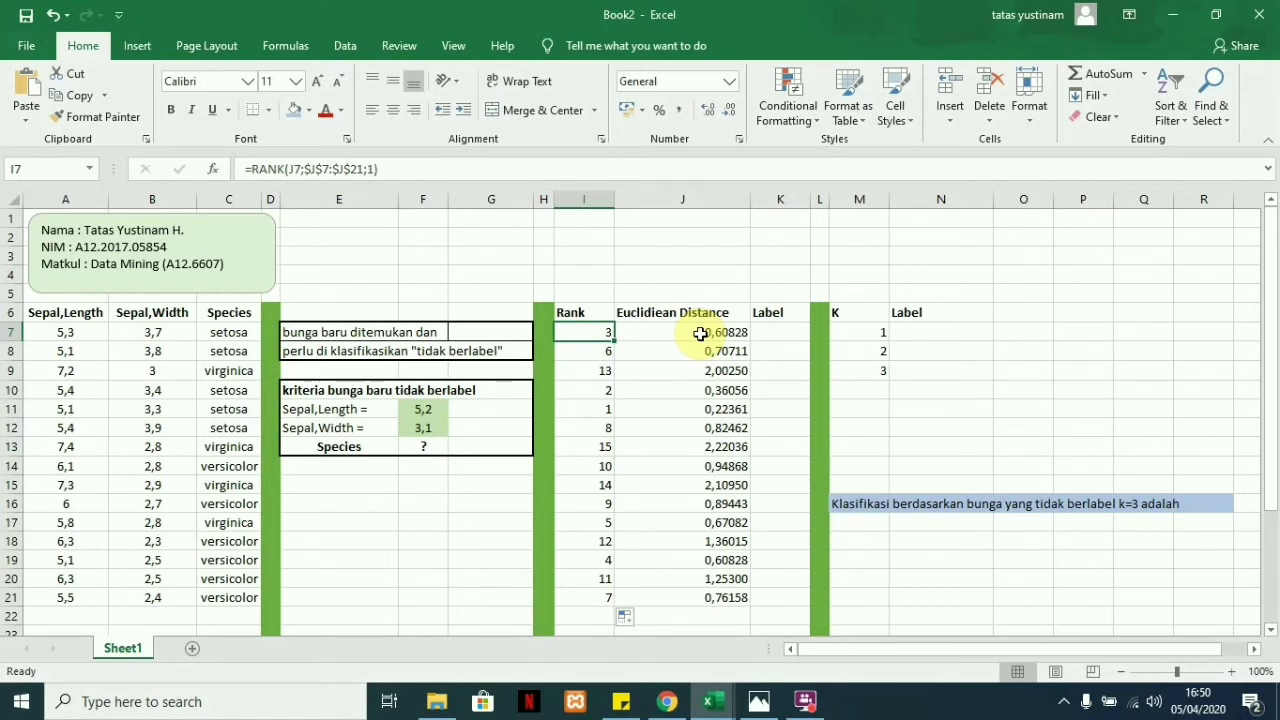
# - Enter the formula =C7 in K7 to bring the species into the Label column beside the distances
pyautogui.click(787, 331)
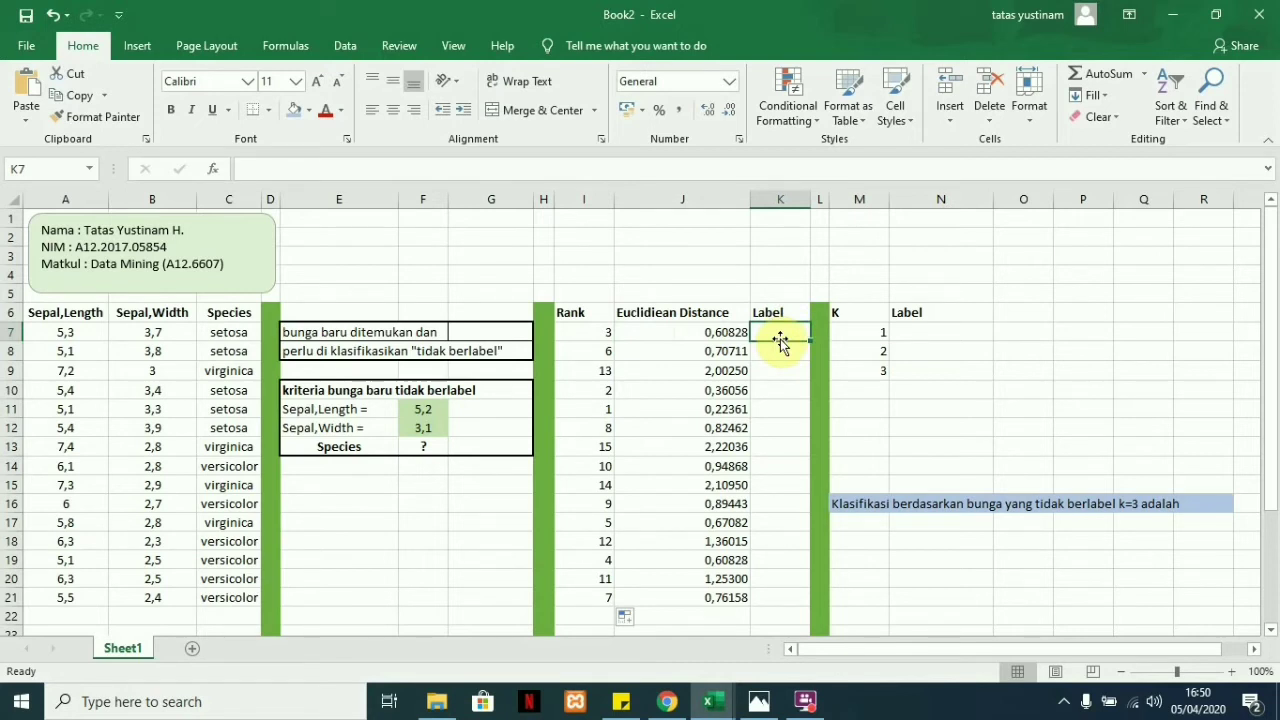
pyautogui.write('=')
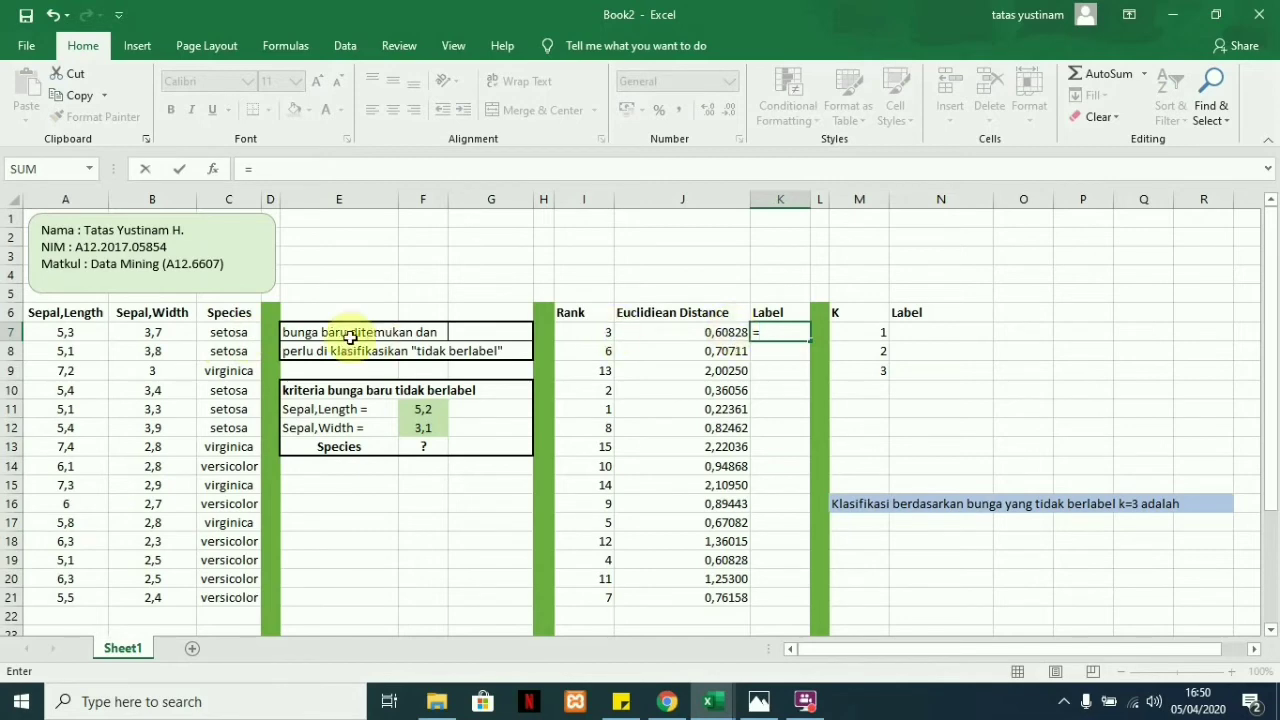
pyautogui.click(229, 335)
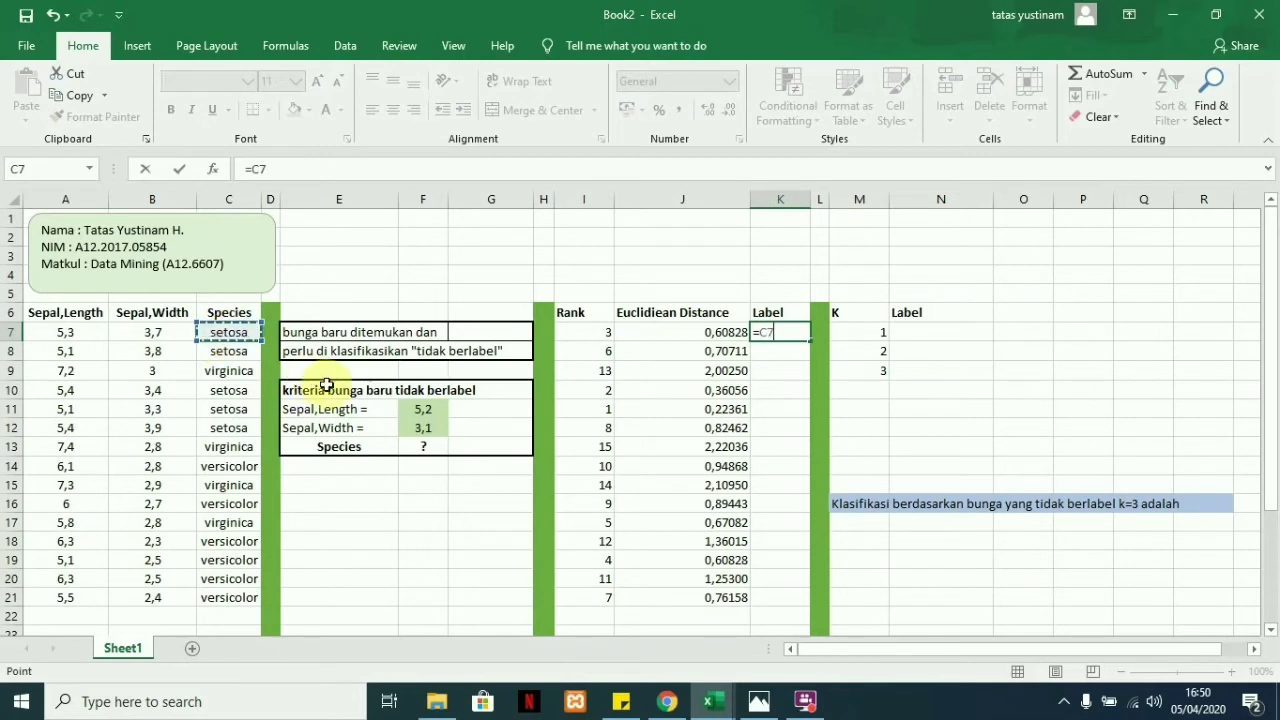
pyautogui.press('Return')
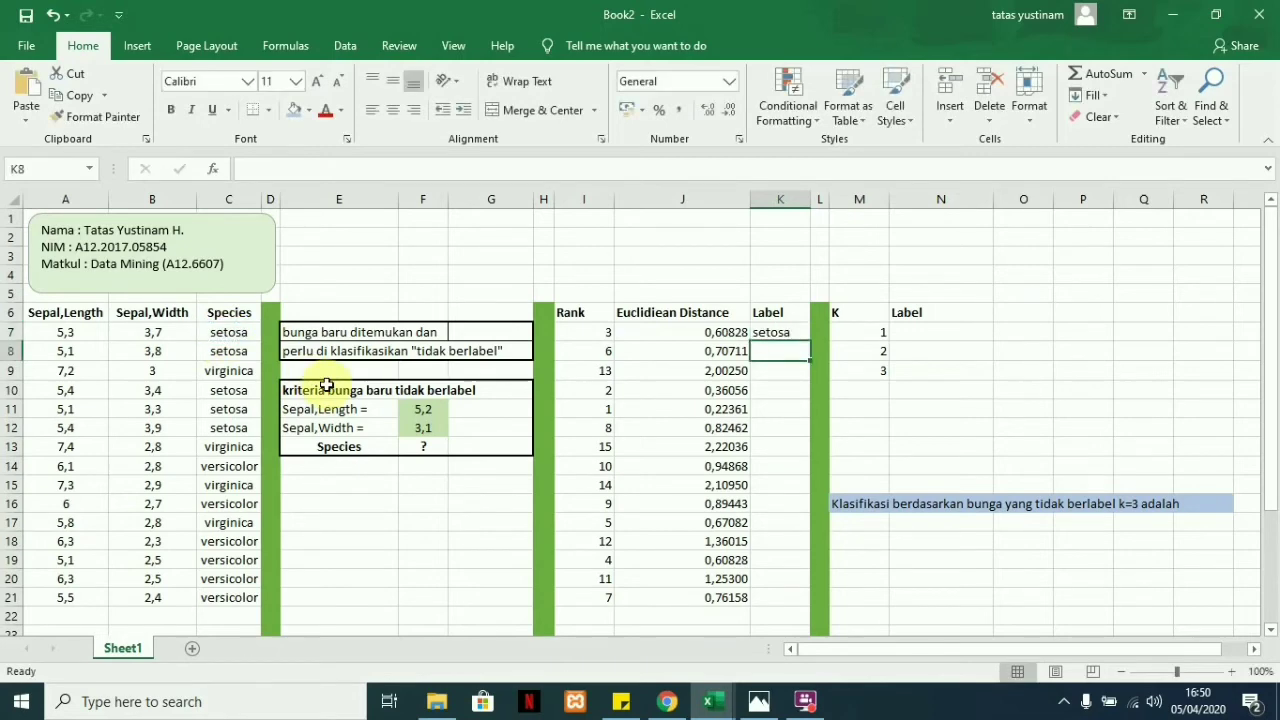
# - Copy the species label formula from K7 down through K21 and widen column K to fit the labels
pyautogui.click(763, 332)
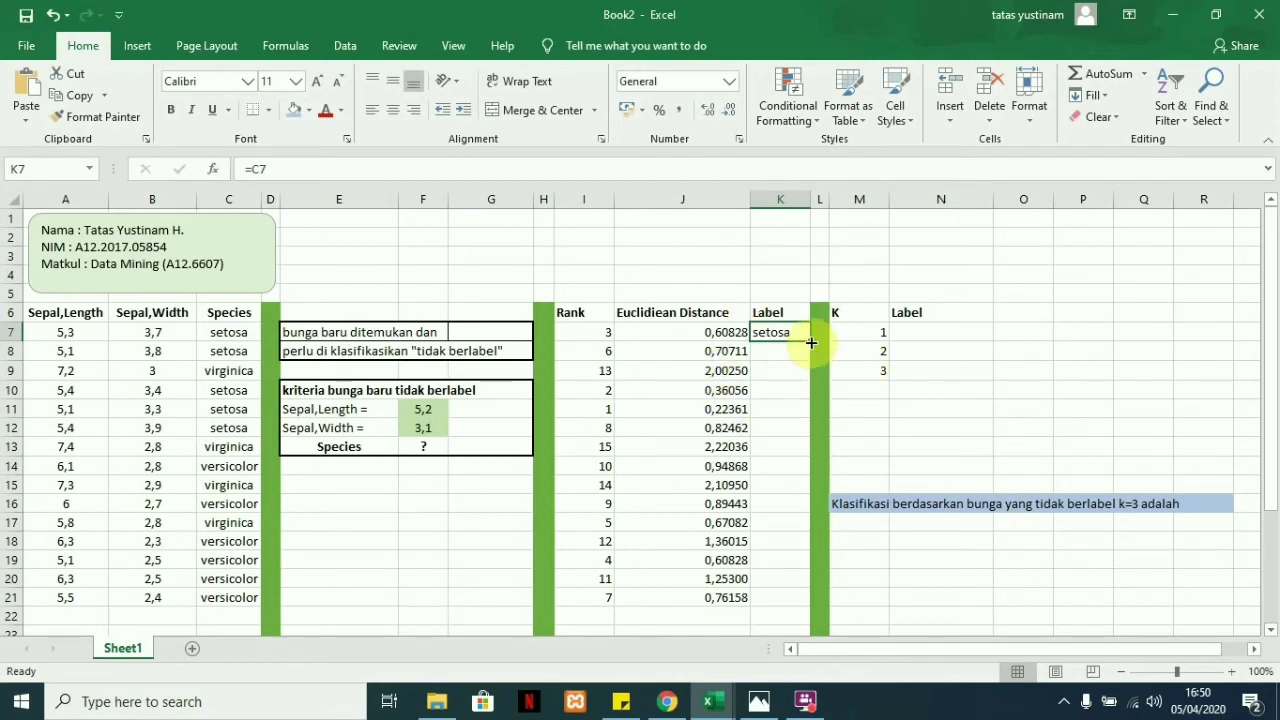
pyautogui.moveTo(811, 342); pyautogui.dragTo(822, 604)
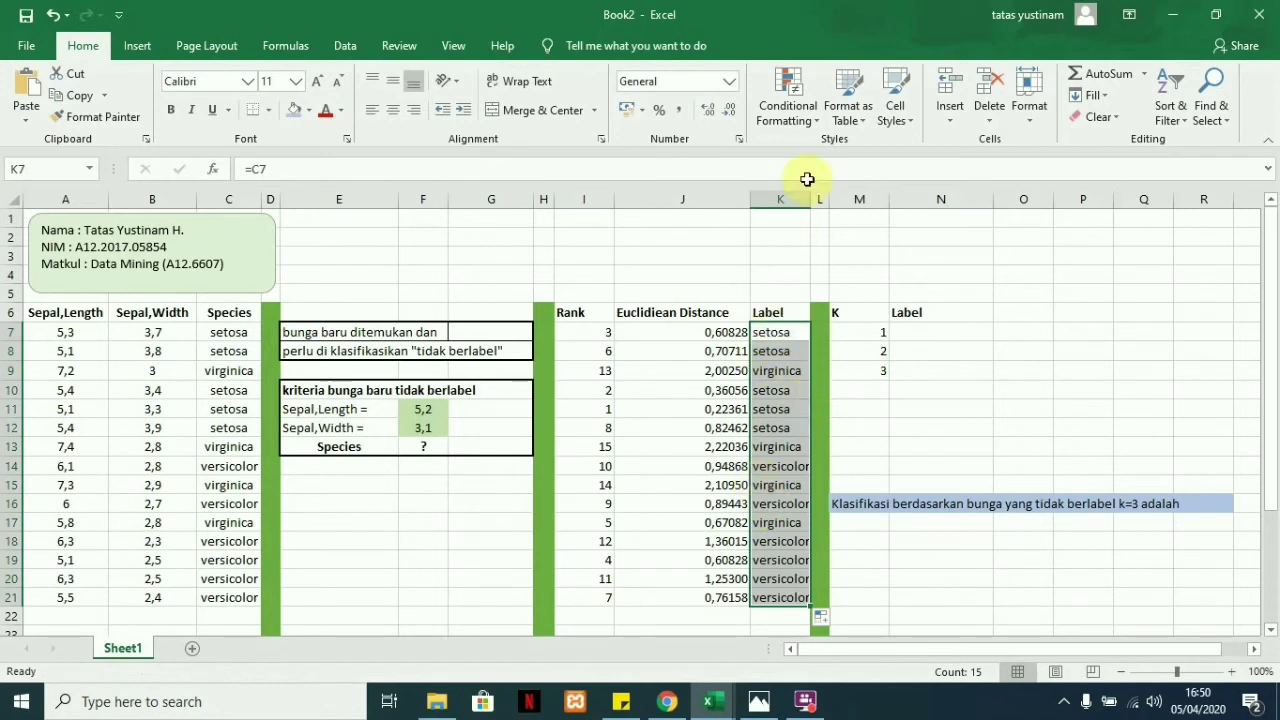
pyautogui.moveTo(812, 200); pyautogui.dragTo(820, 200)
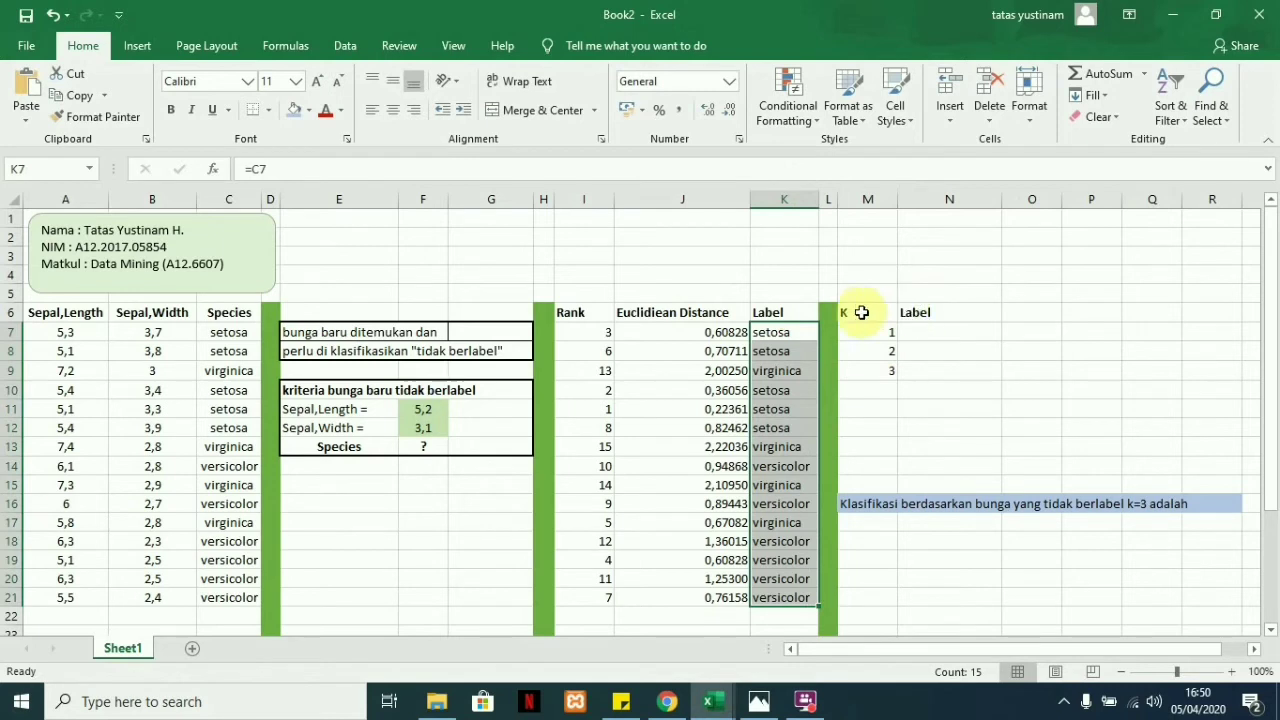
# - Begin a VLOOKUP formula in N7 with the K value in M7 as the lookup value
pyautogui.click(861, 312)
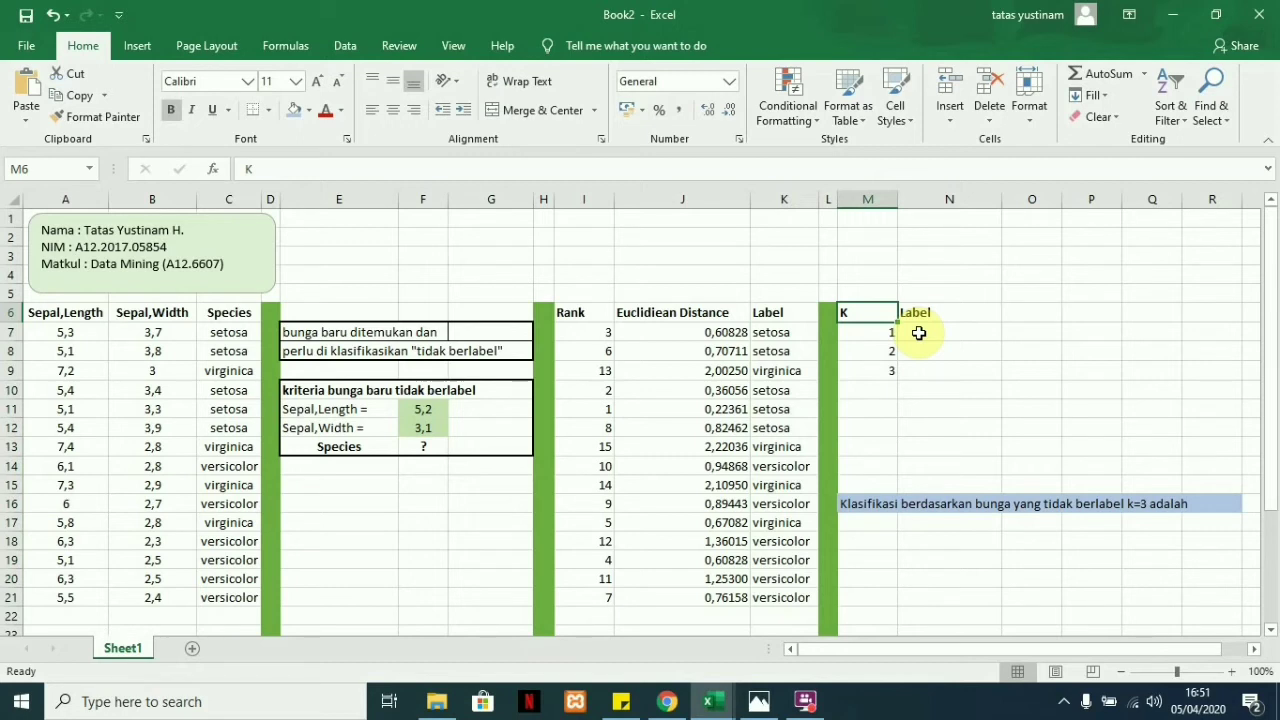
pyautogui.click(918, 333)
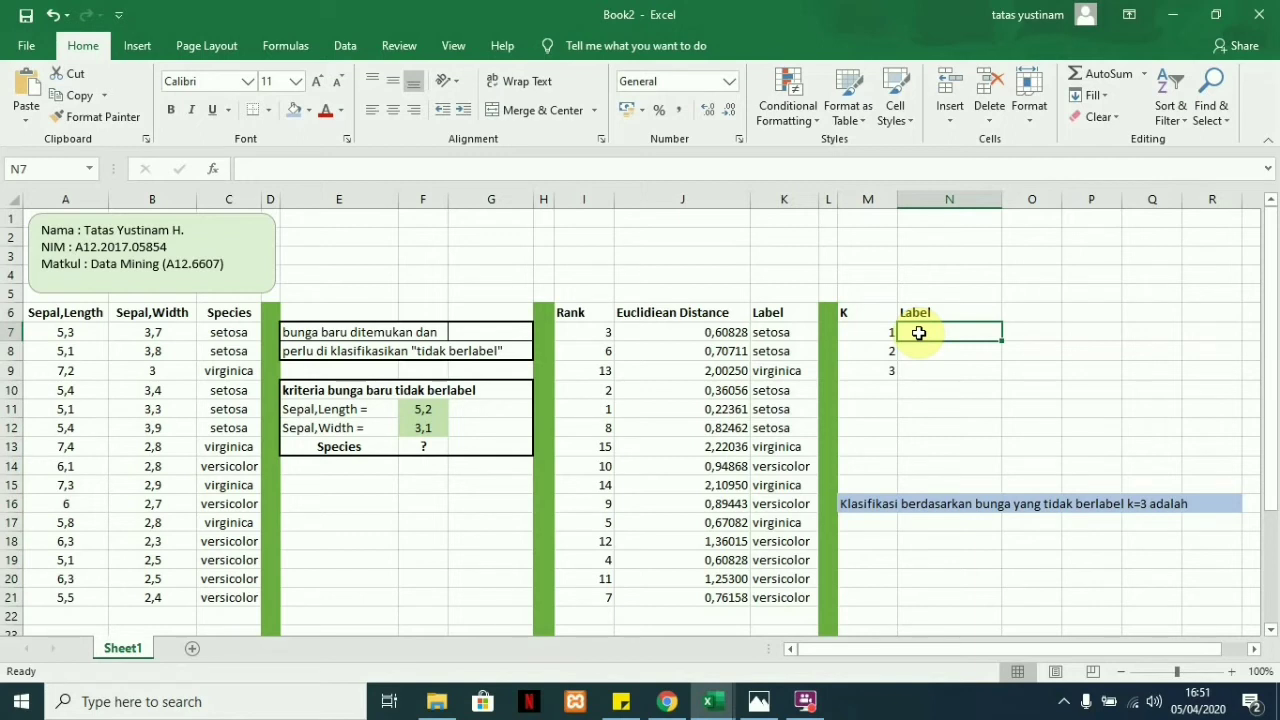
pyautogui.write('=vloo')
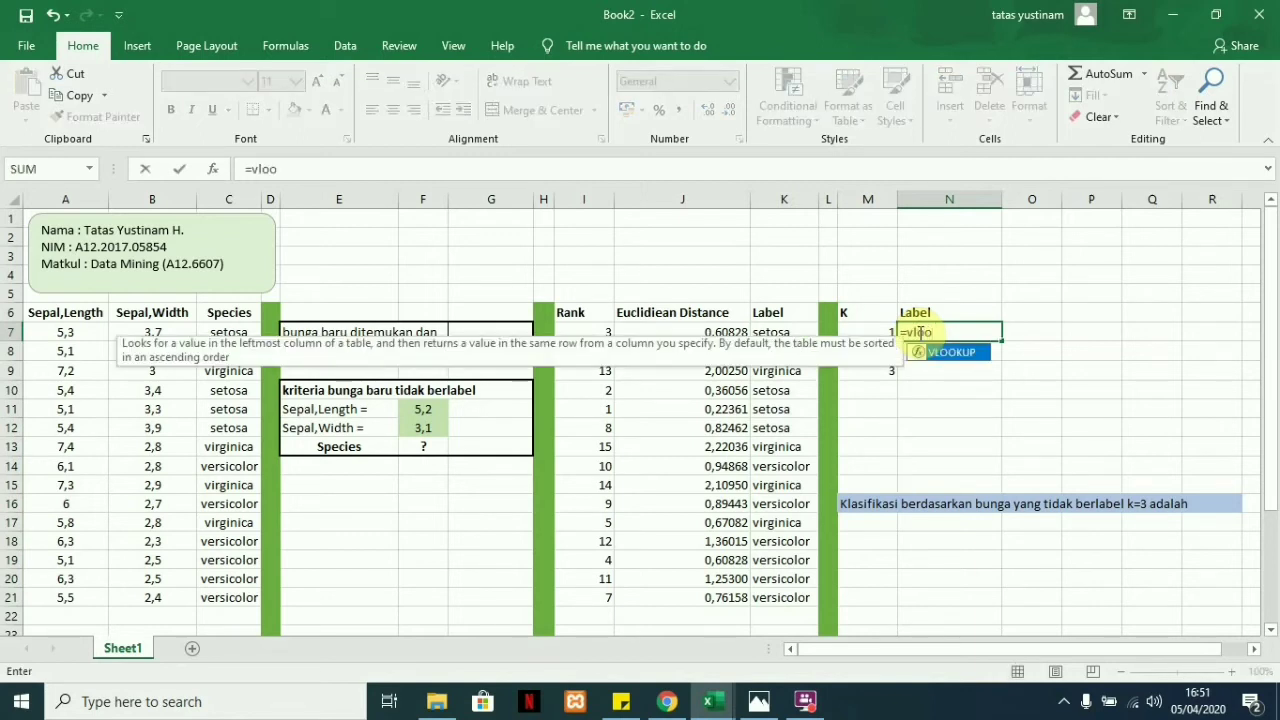
pyautogui.hotkey('ctrl', 'Return')
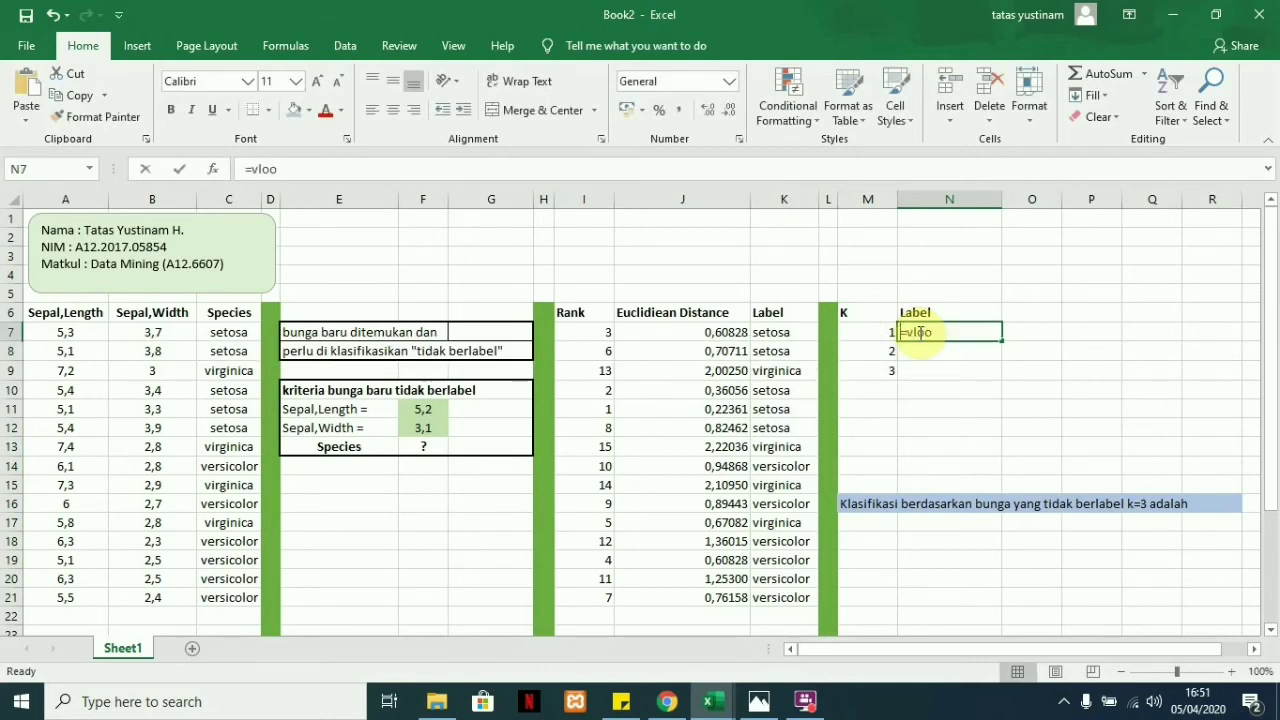
pyautogui.write('=vlook')
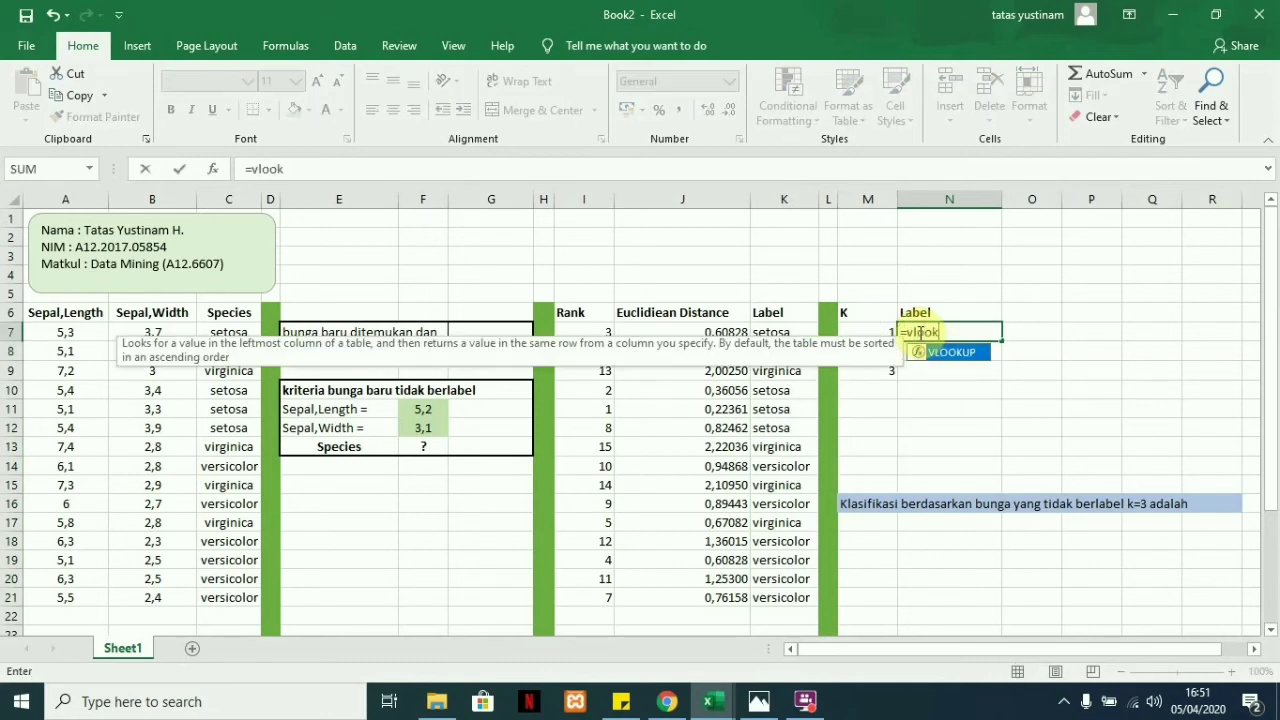
pyautogui.write('up')
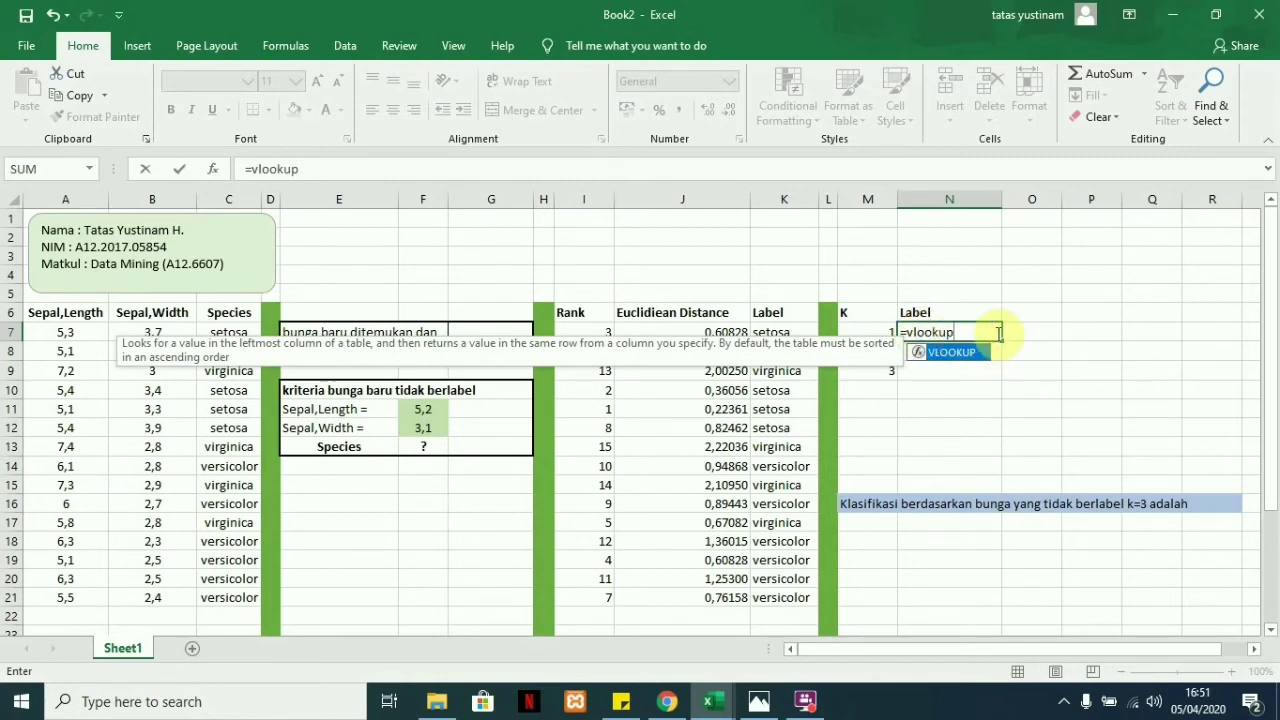
pyautogui.write('(')
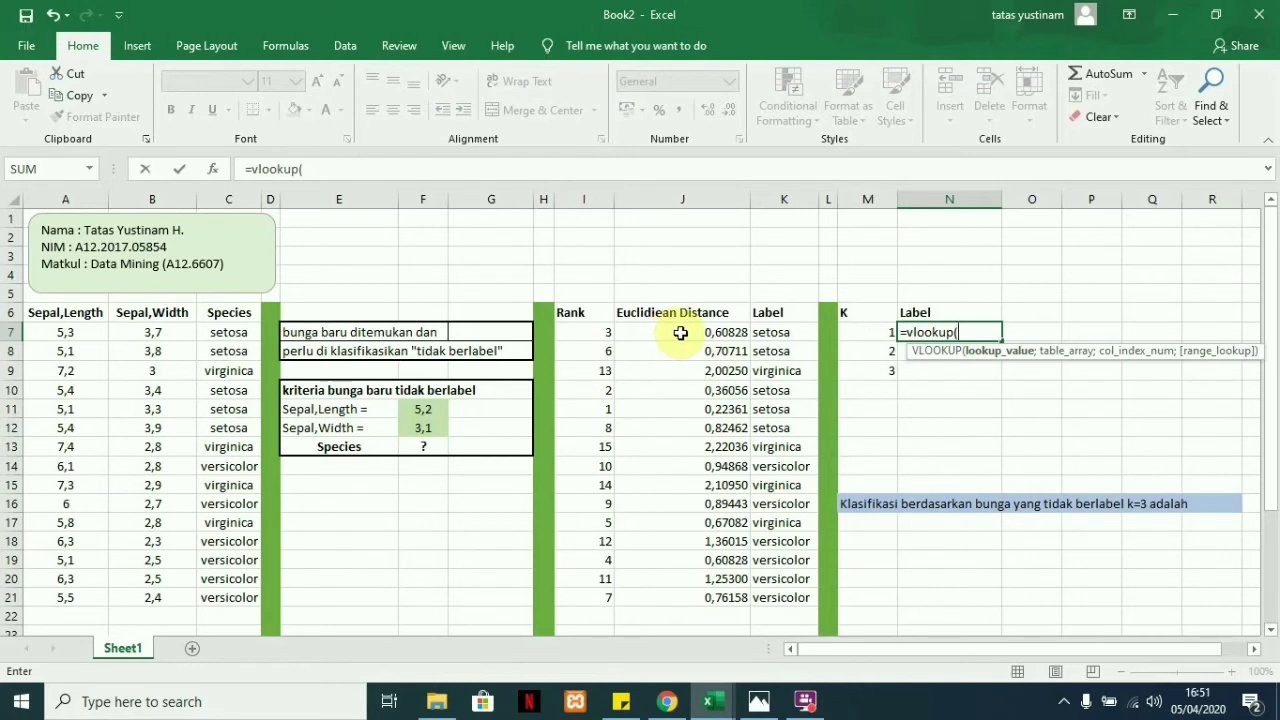
pyautogui.click(852, 333)
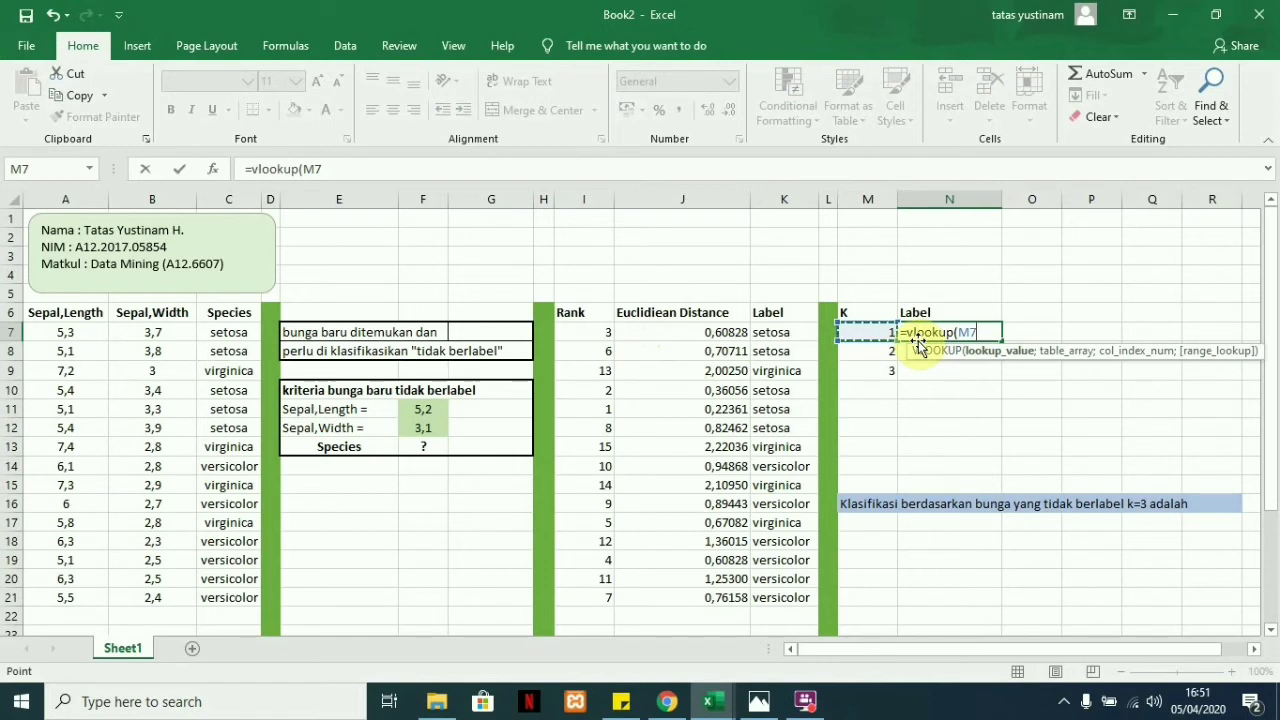
pyautogui.write(';')
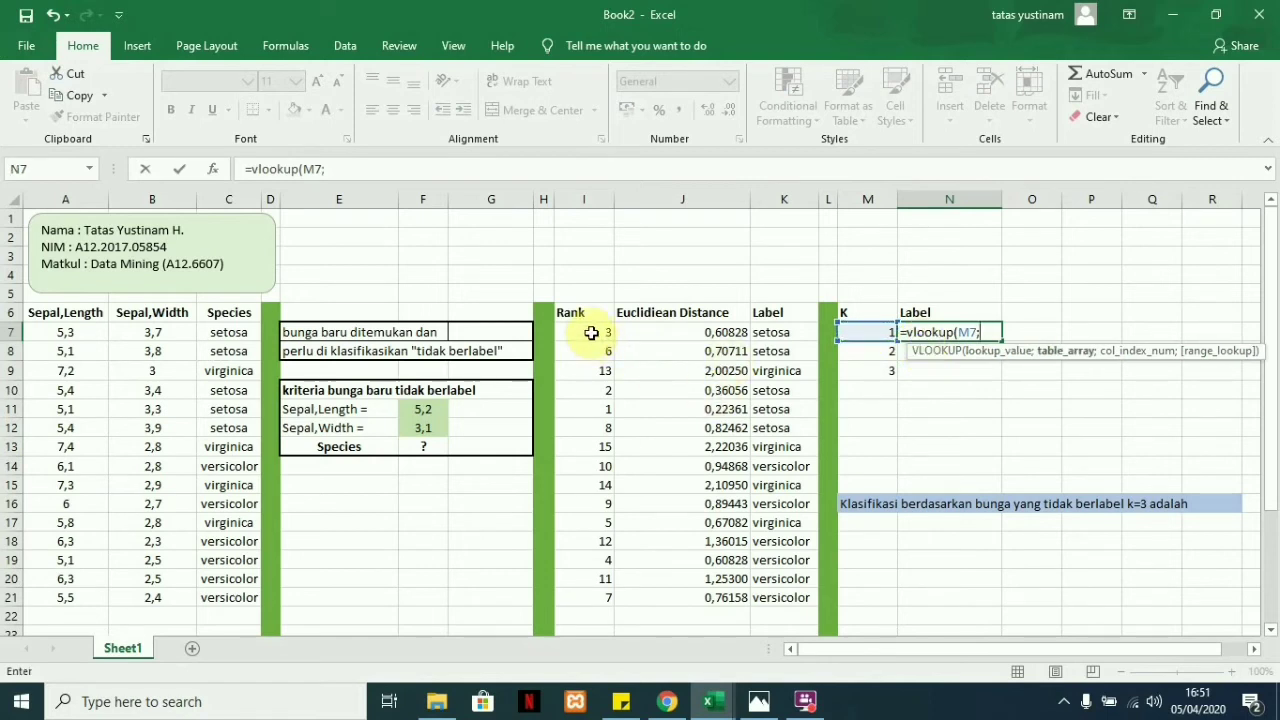
# - Complete the VLOOKUP in N7 with table range $I$7:$K$21, column index 3 and FALSE, and check it against the rank 1 row
pyautogui.moveTo(591, 333); pyautogui.dragTo(757, 594)
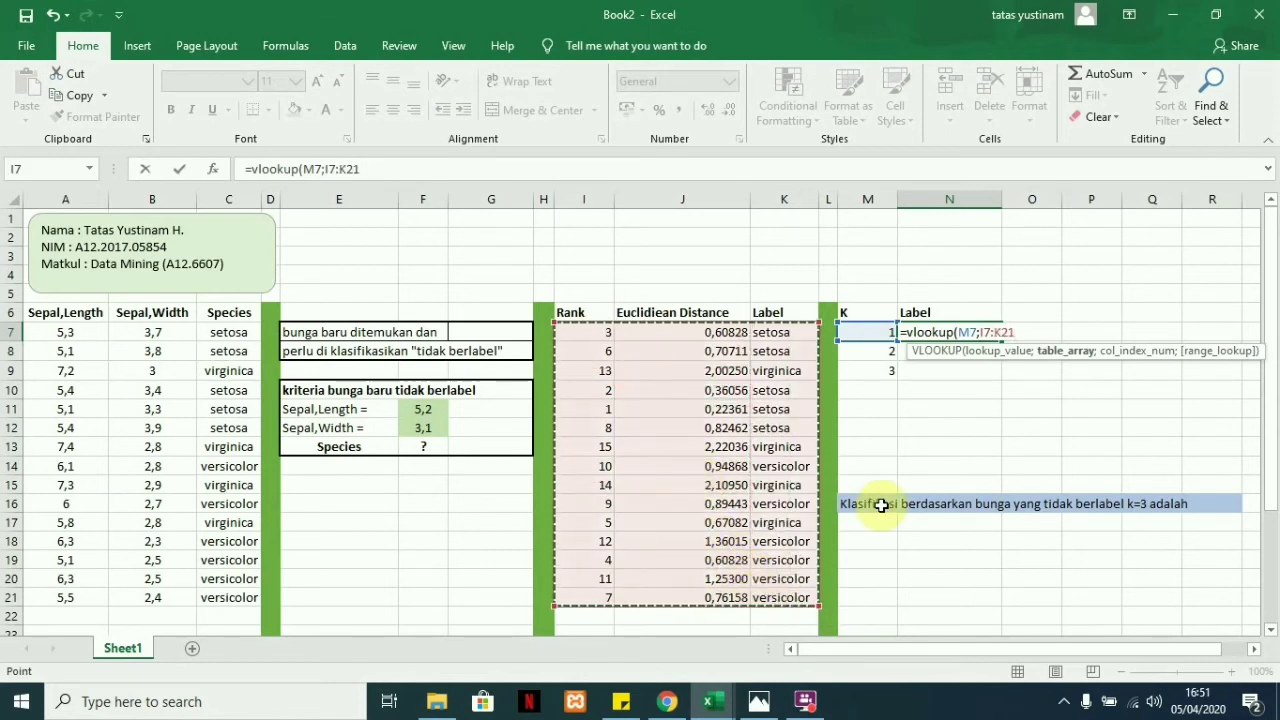
pyautogui.press('F4')
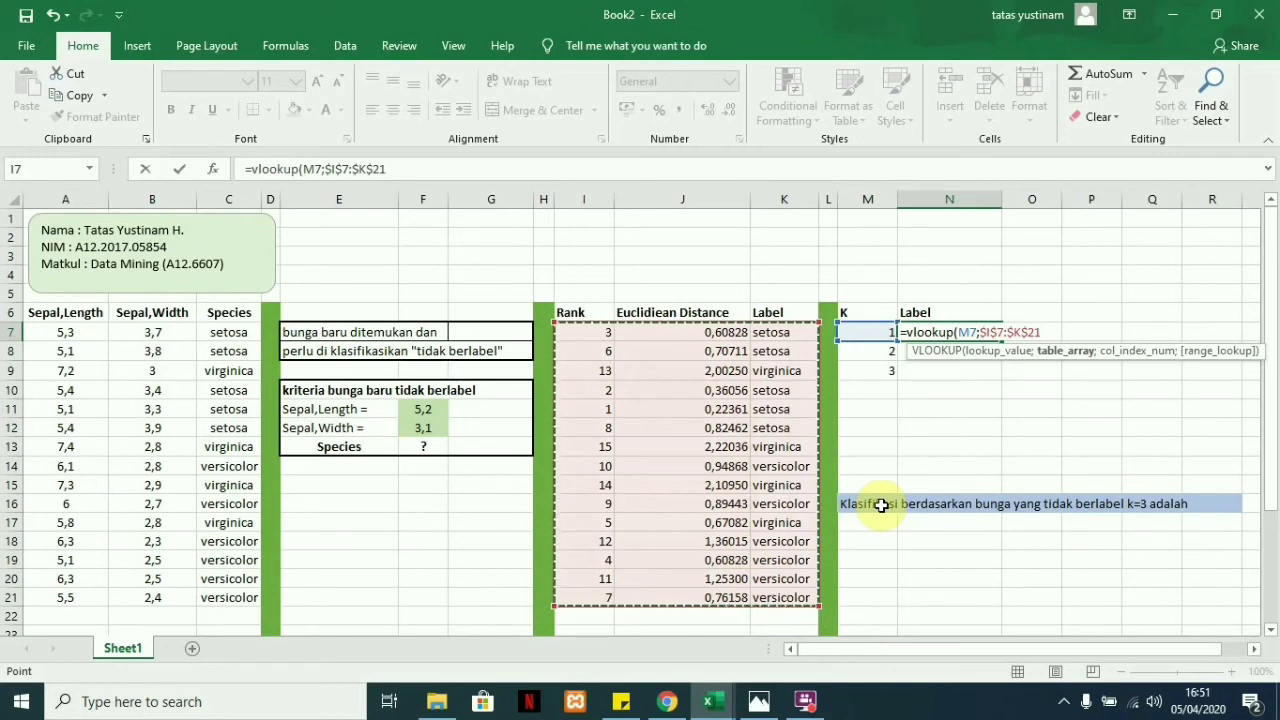
pyautogui.write(';')
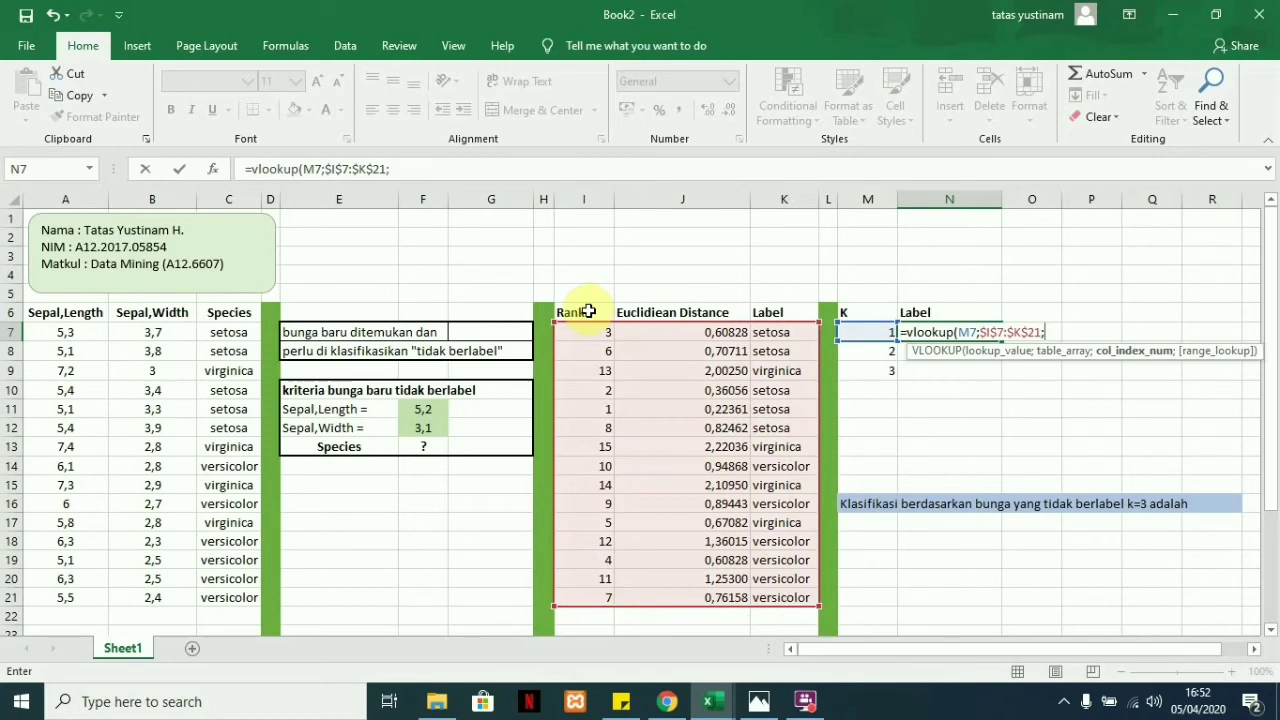
pyautogui.write('3')
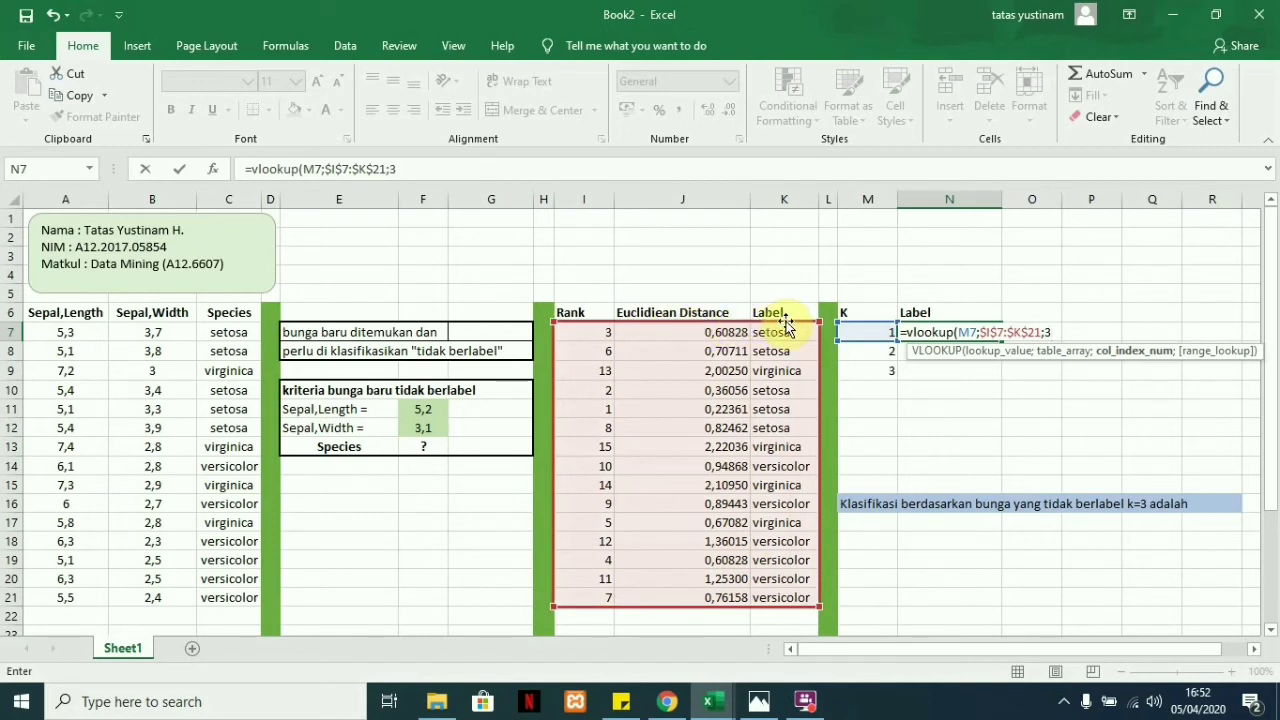
pyautogui.write(';')
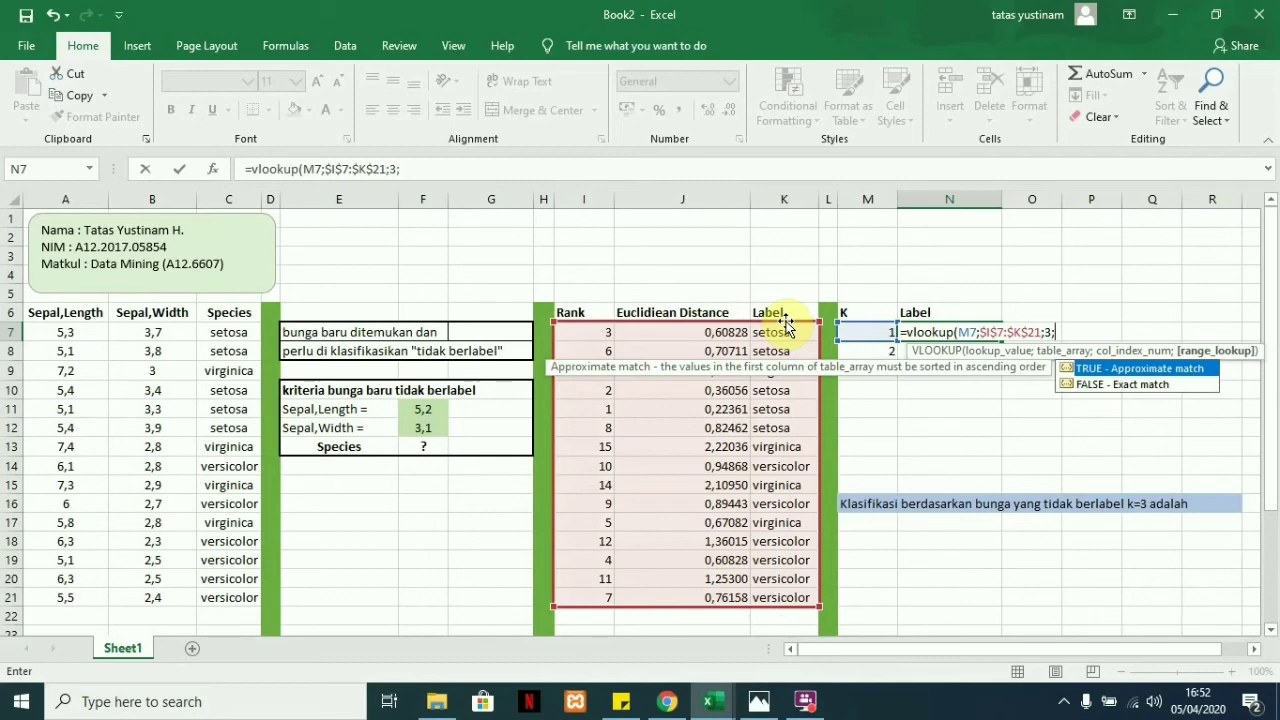
pyautogui.write('FALSE)')
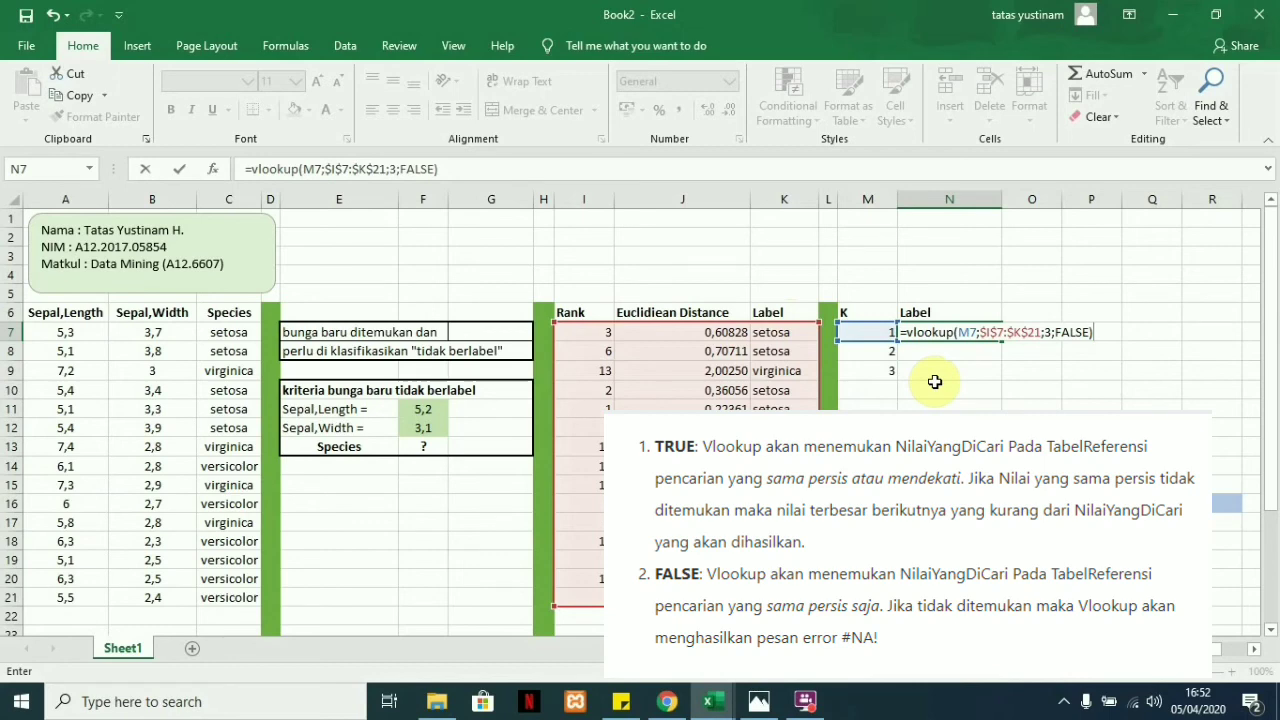
pyautogui.press('Return')
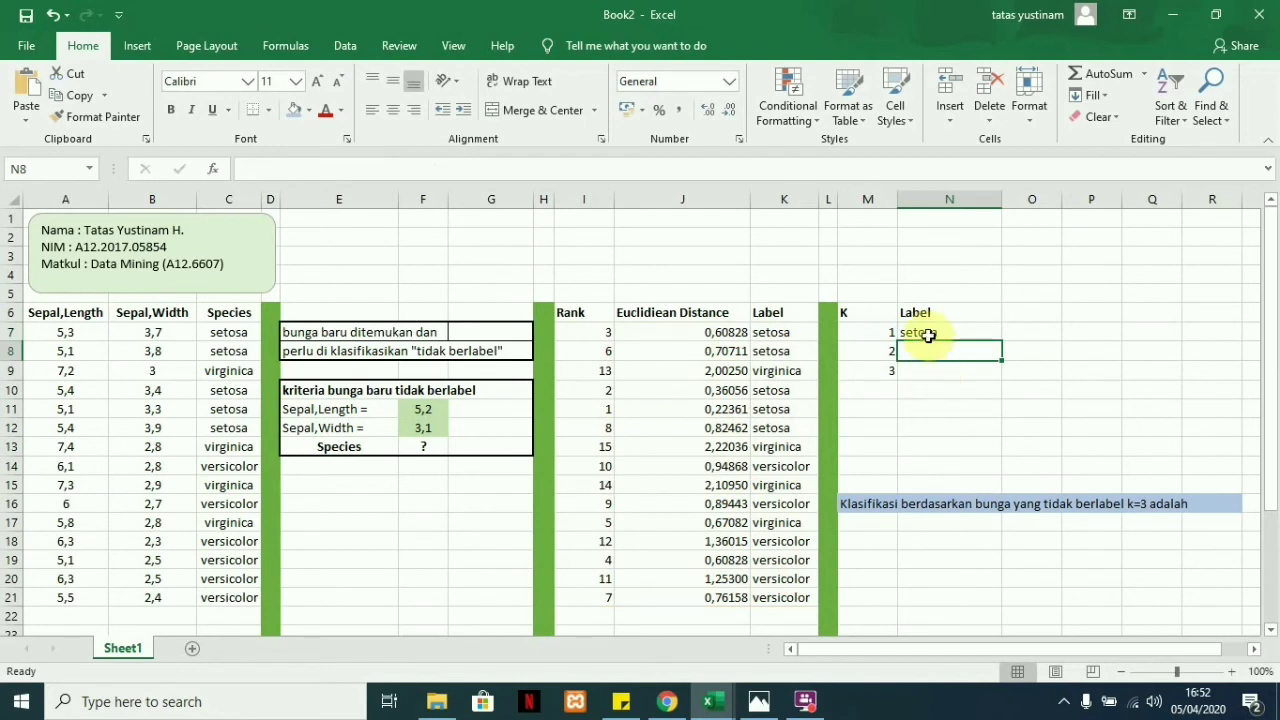
pyautogui.click(928, 334)
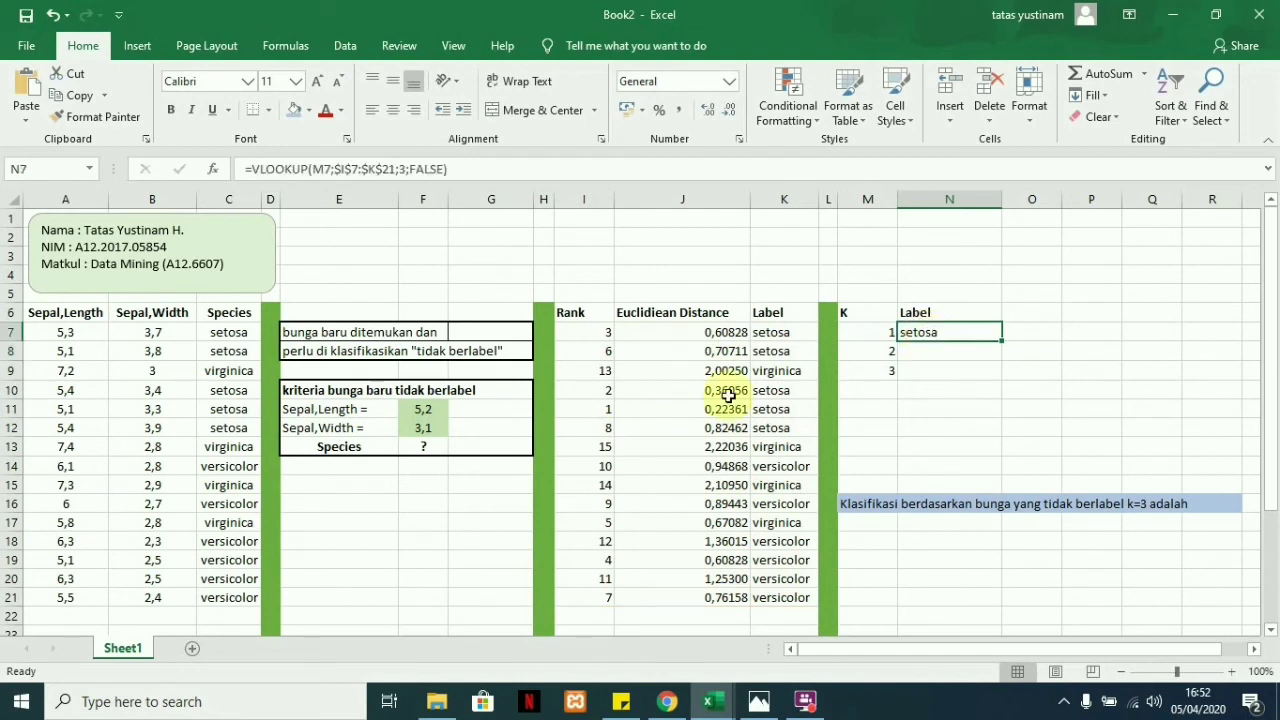
pyautogui.moveTo(583, 412); pyautogui.dragTo(752, 411)
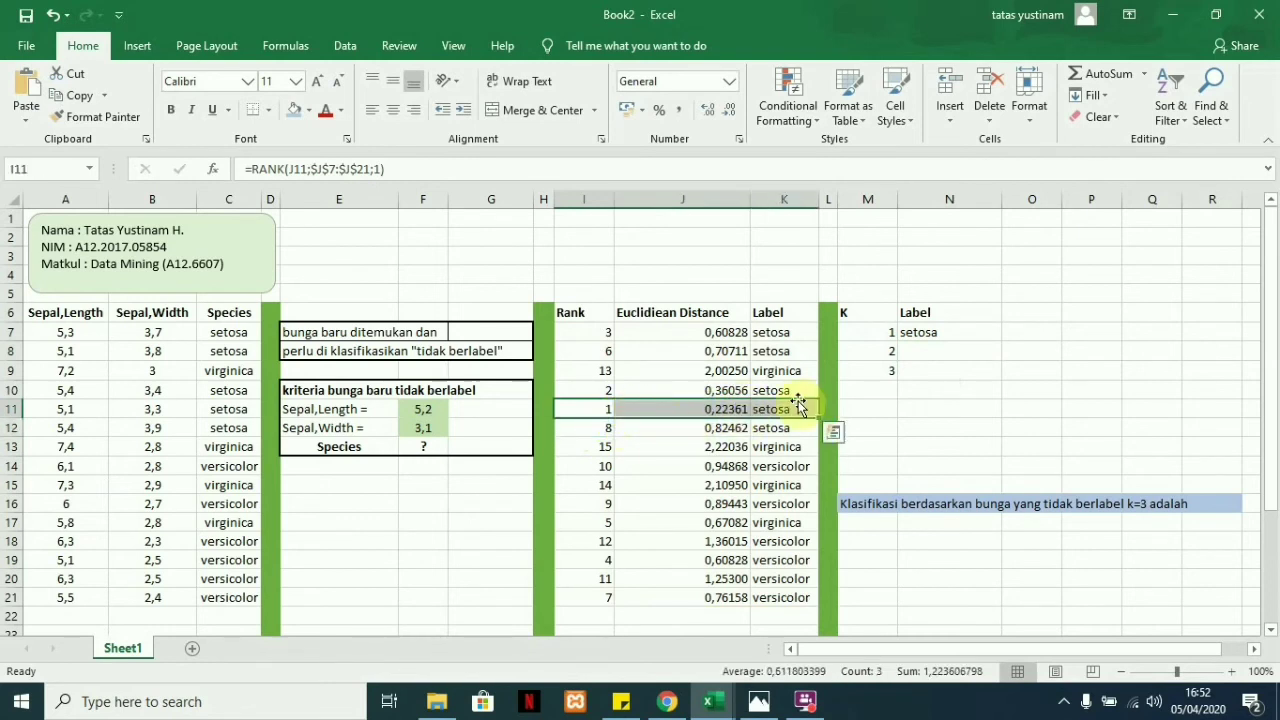
# - Copy the VLOOKUP formula from N7 down through N9 and compare the labels with the rows ranked 1 to 3
pyautogui.click(963, 331)
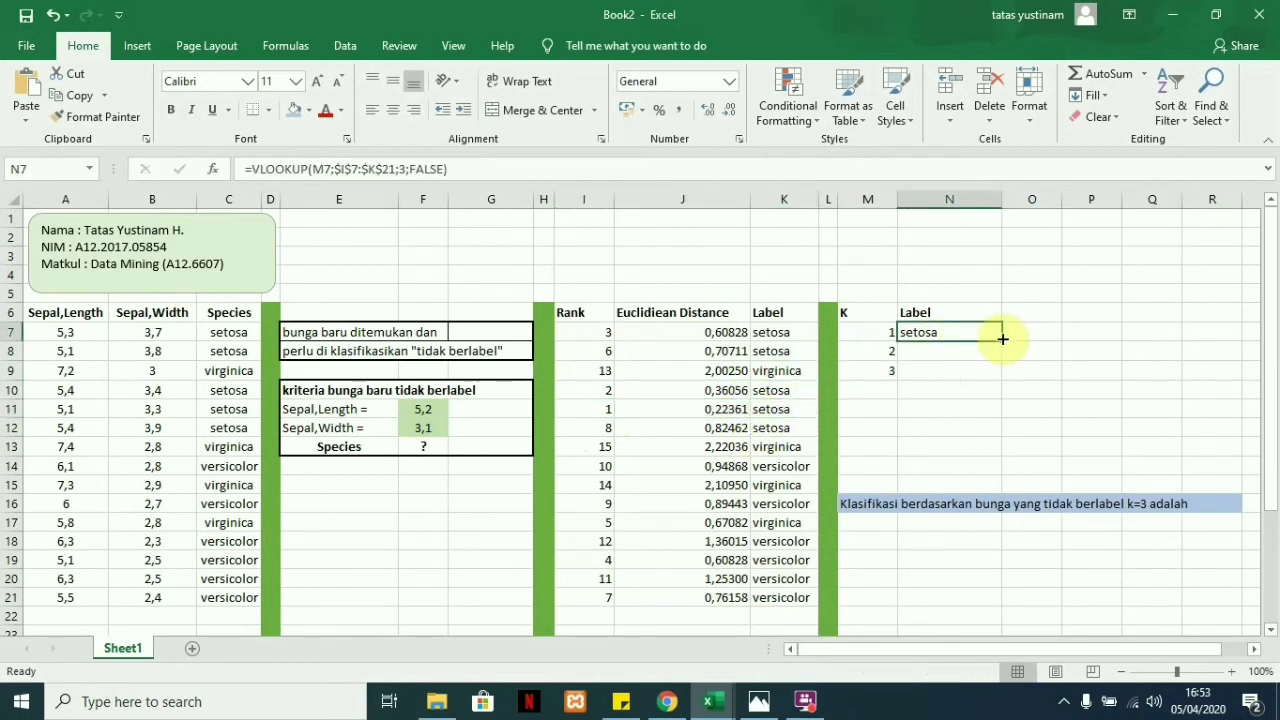
pyautogui.moveTo(1002, 339); pyautogui.dragTo(1001, 374)
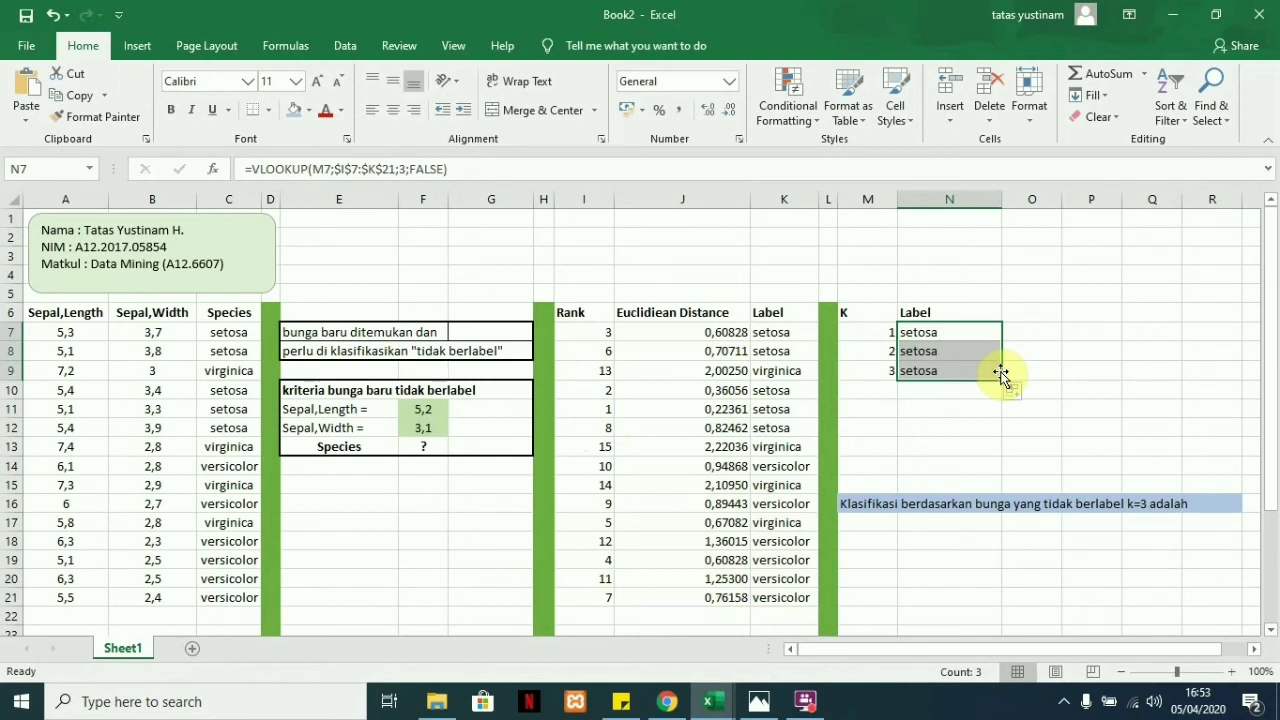
pyautogui.click(941, 371)
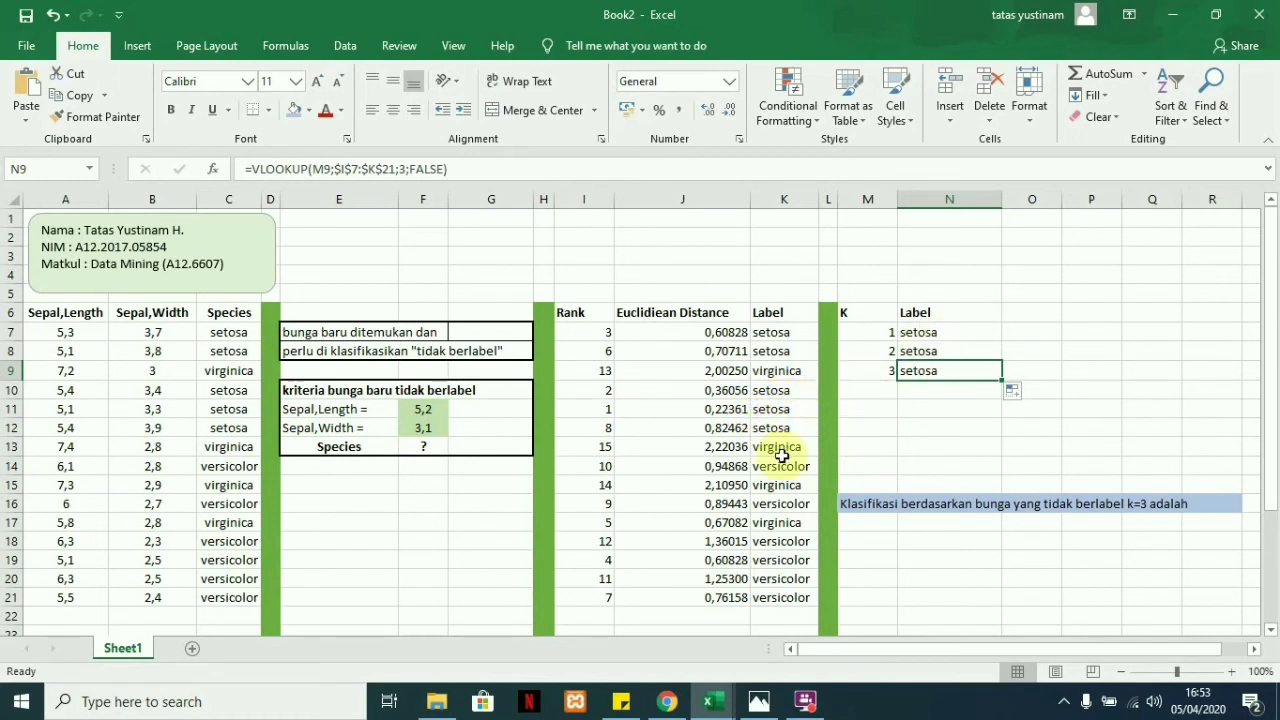
pyautogui.click(758, 410)
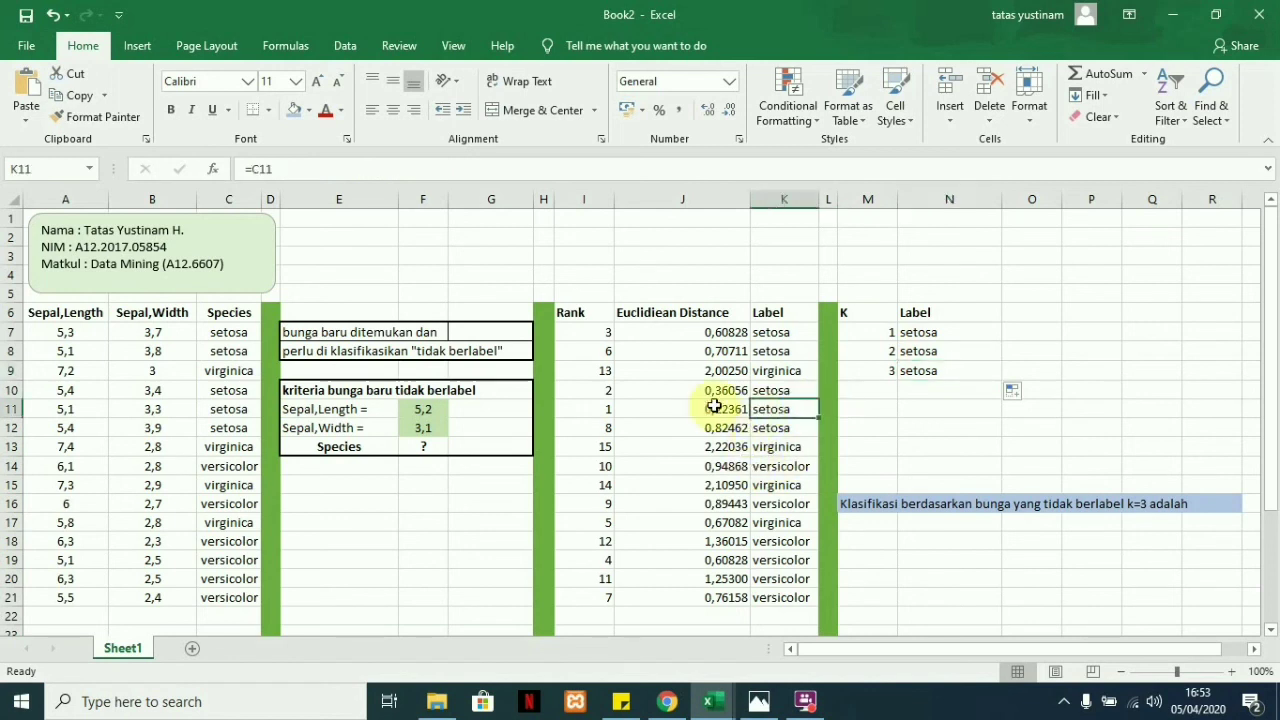
pyautogui.click(785, 390)
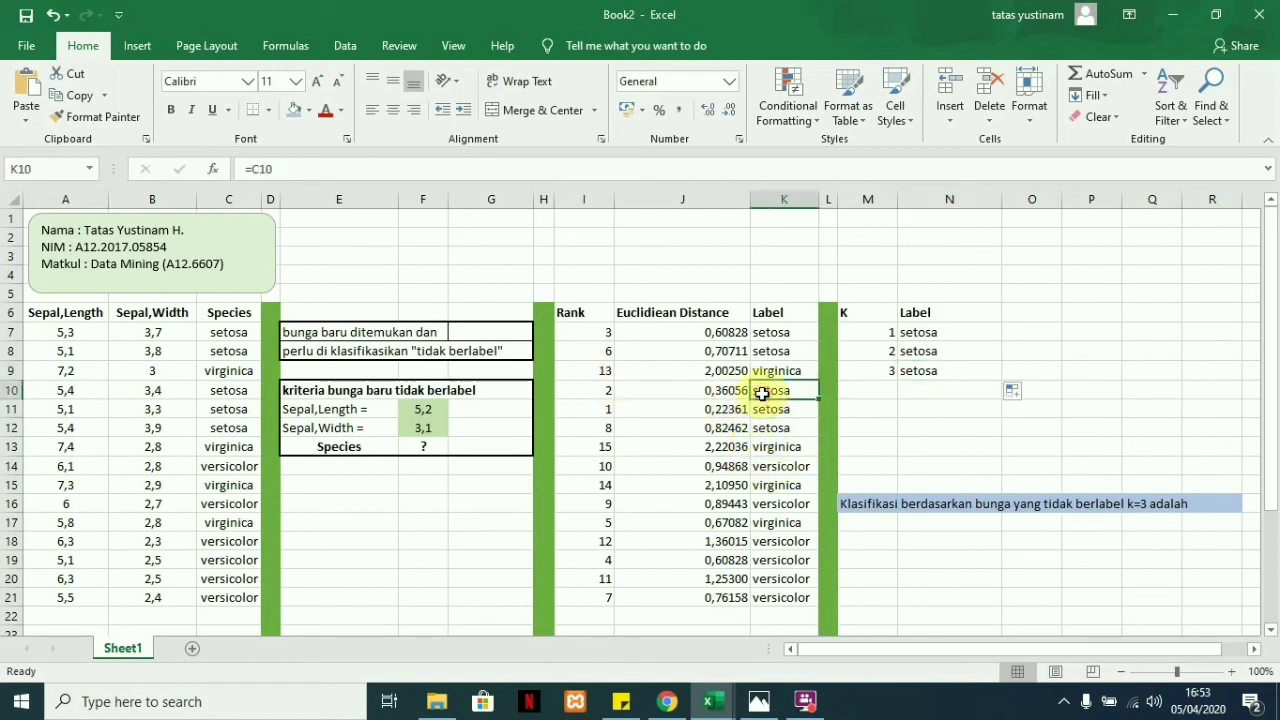
pyautogui.click(612, 334)
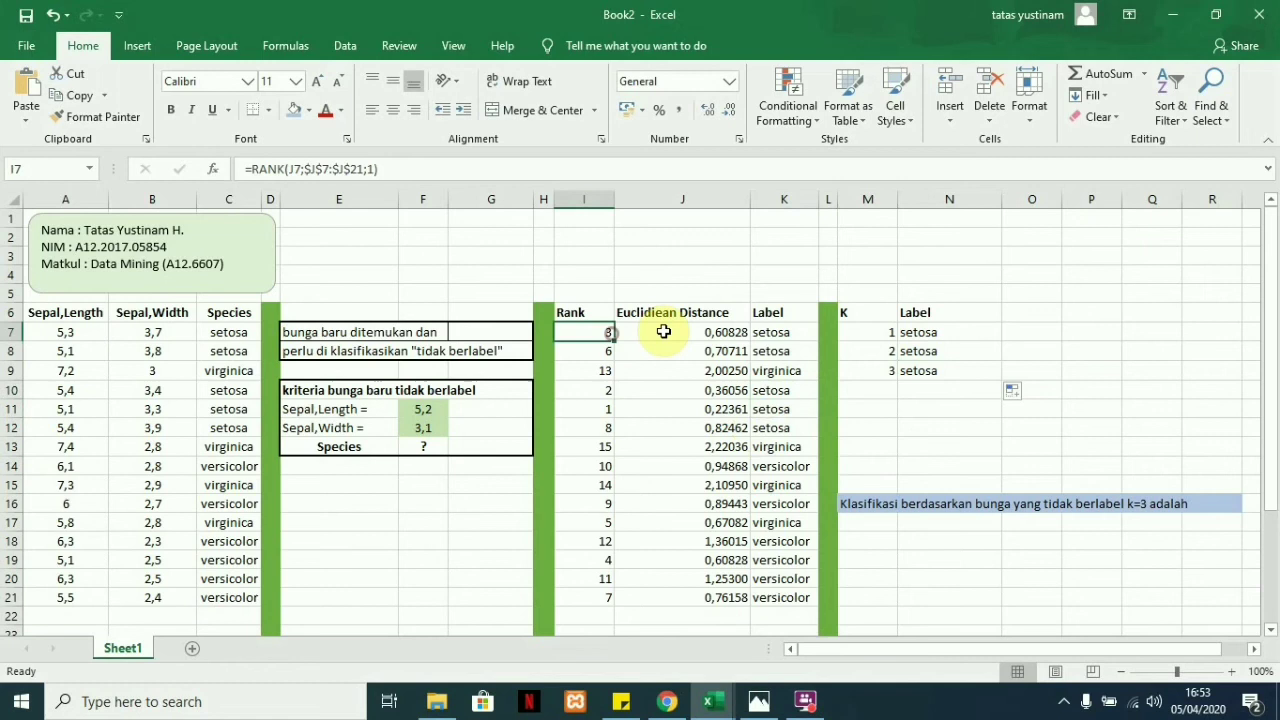
pyautogui.click(758, 336)
pyautogui.click(965, 406)
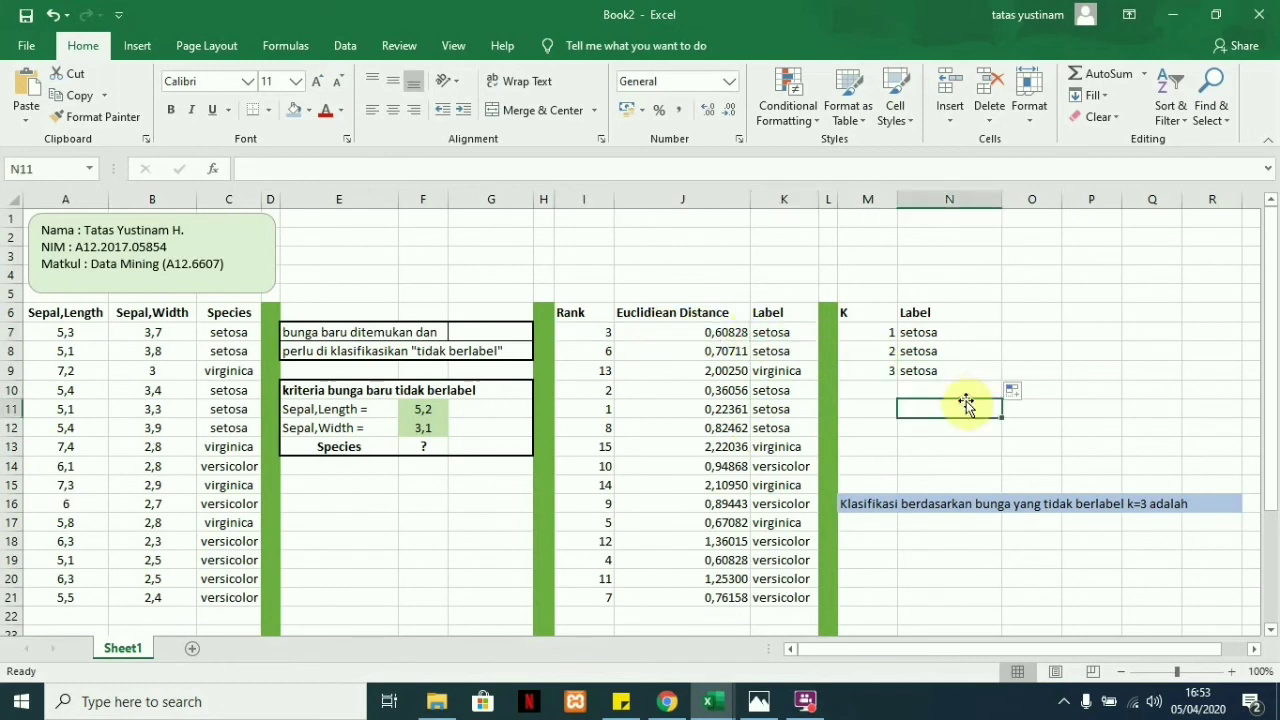
# - Append the word SETOSA in bold to the end of the classification sentence in M16
pyautogui.click(870, 503)
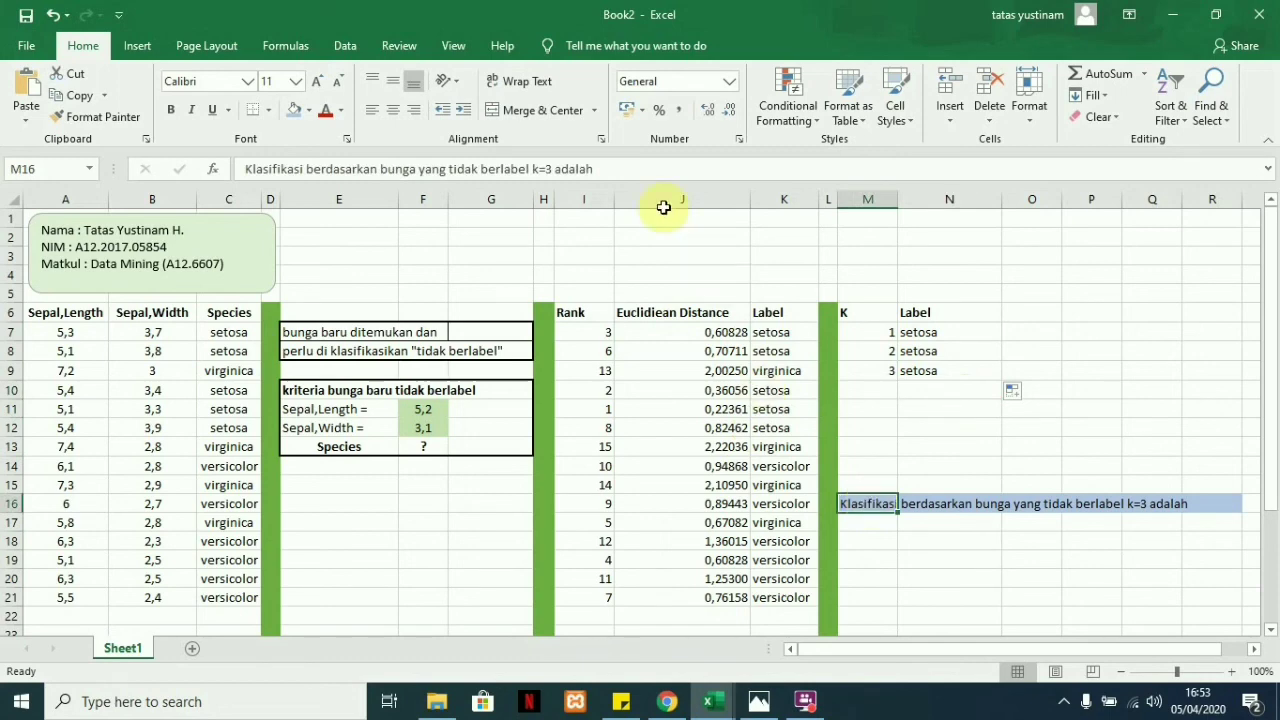
pyautogui.click(656, 172)
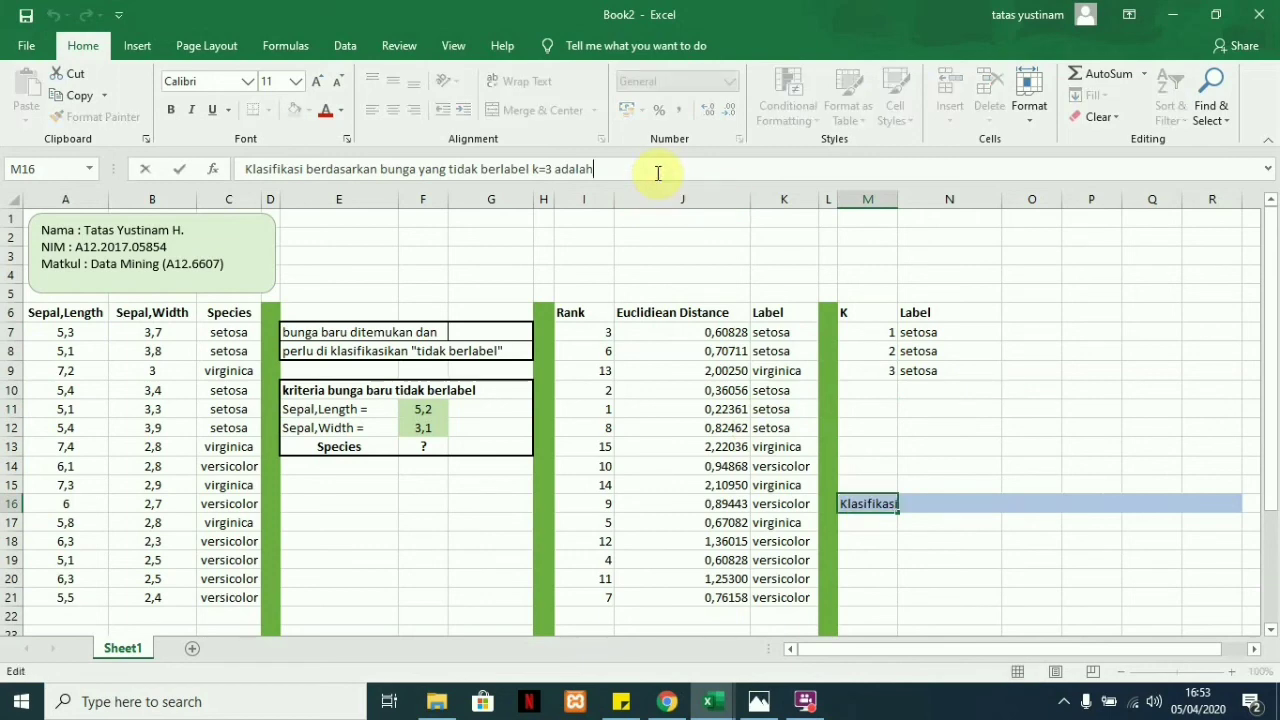
pyautogui.write('SETOSA')
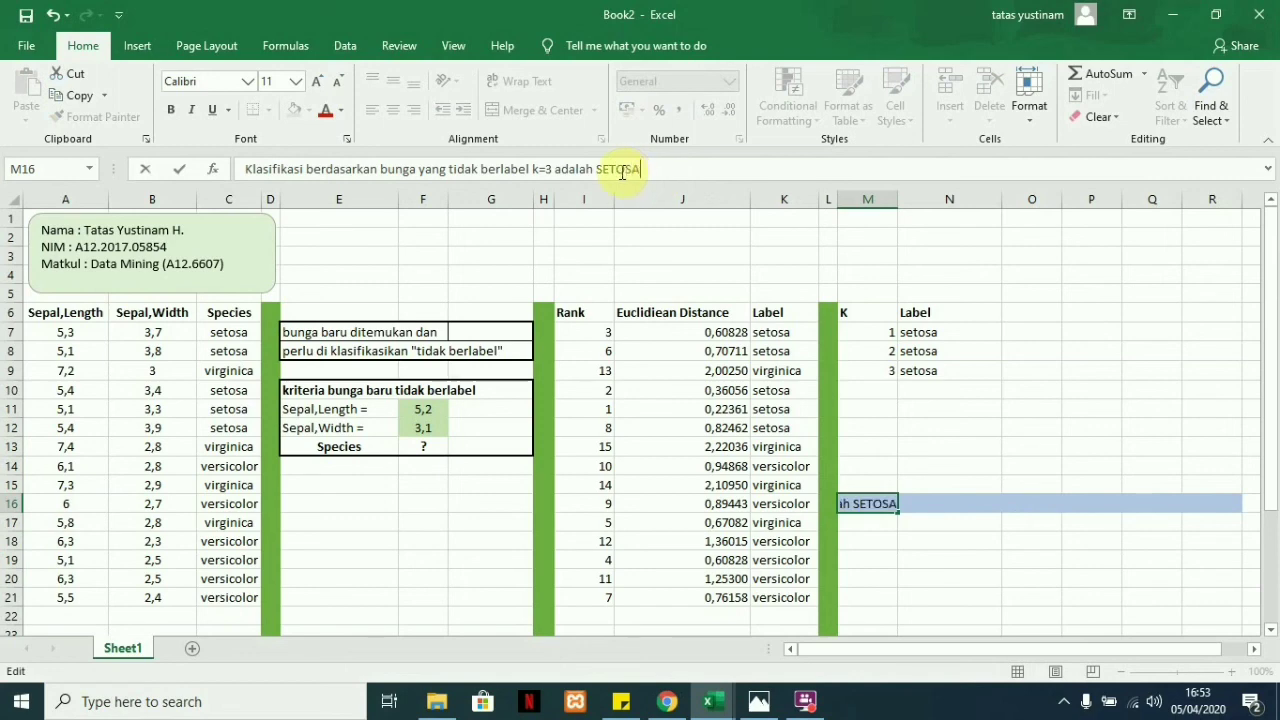
pyautogui.moveTo(641, 170); pyautogui.dragTo(596, 170)
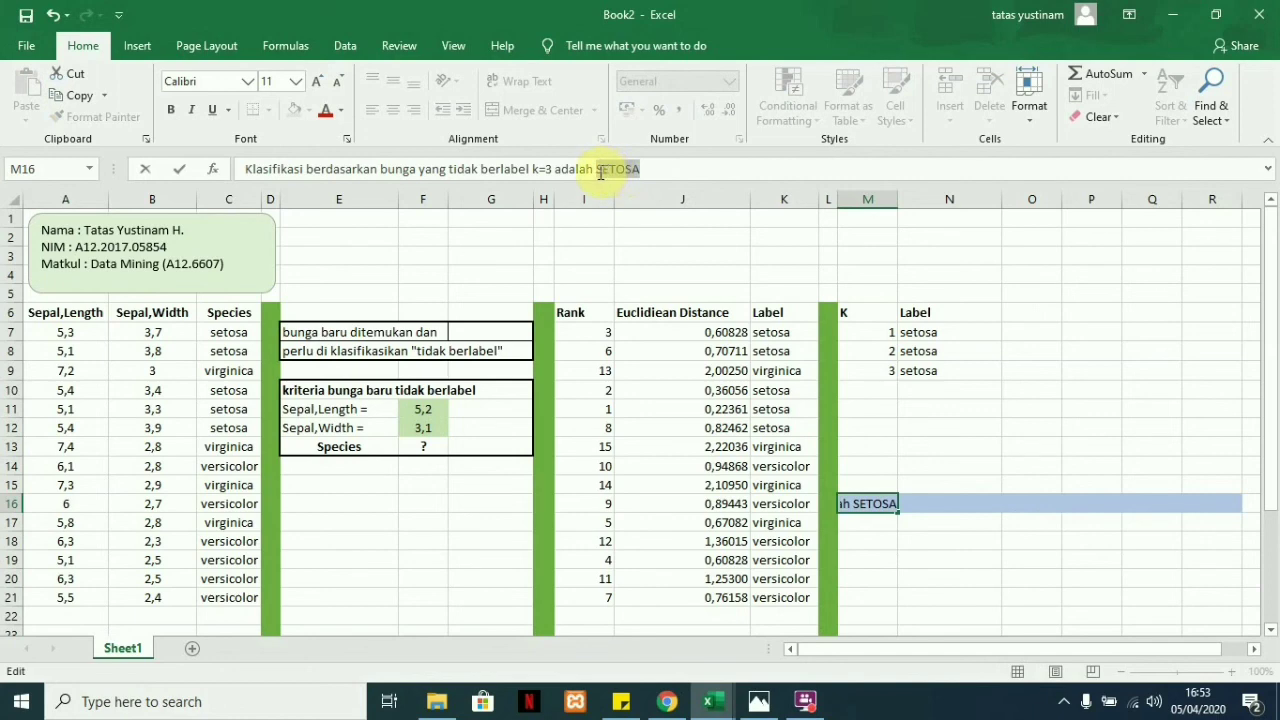
pyautogui.click(170, 112)
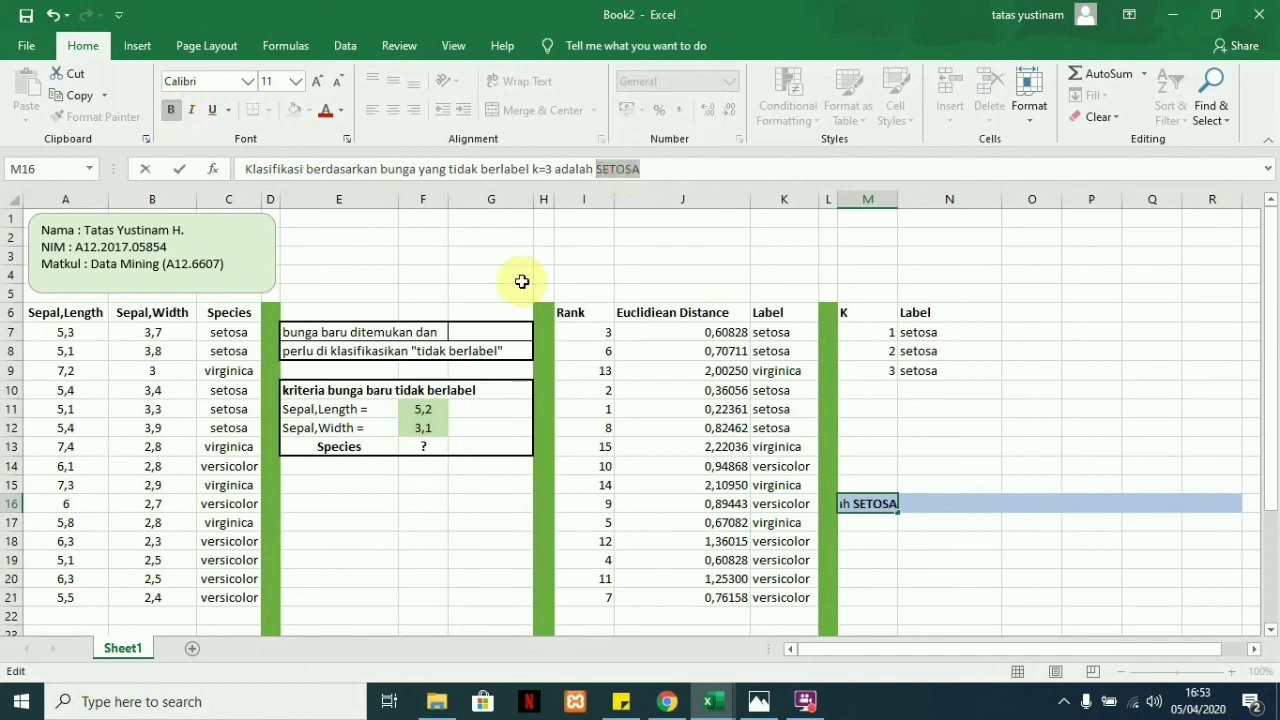
pyautogui.click(909, 390)
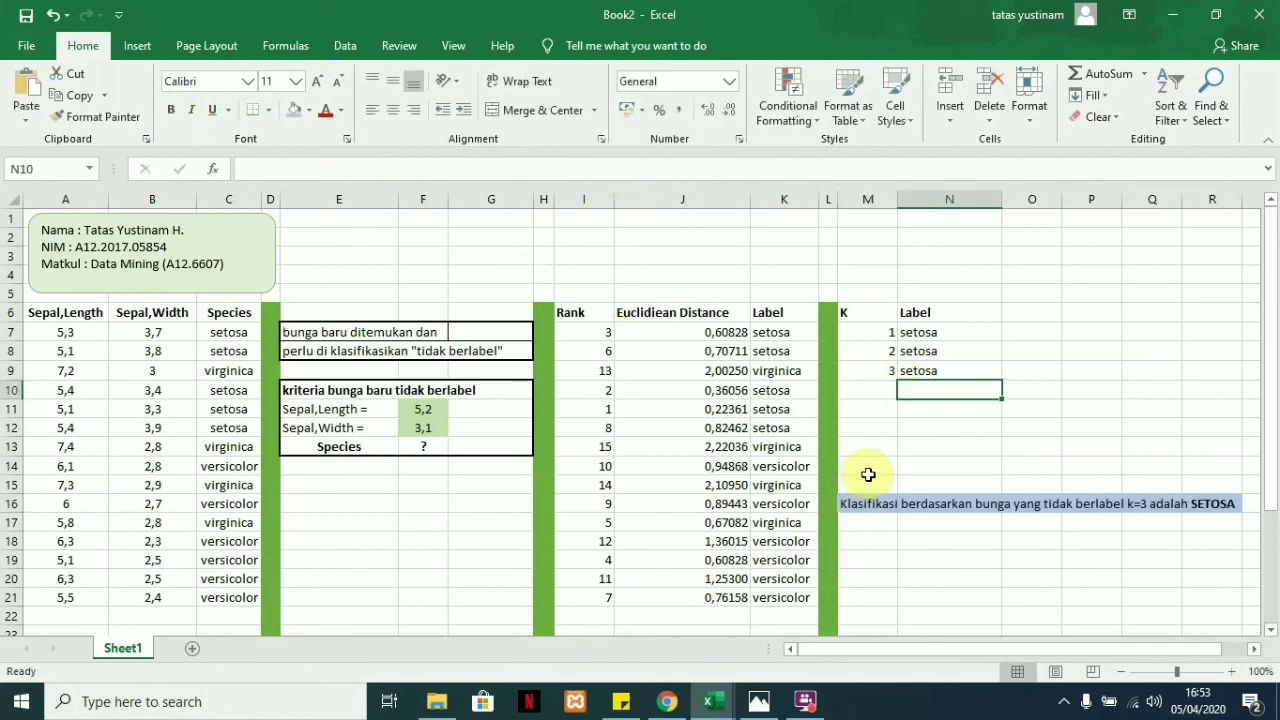
# - Replace the question mark beside Species in F13 with SETOSA
pyautogui.click(430, 449)
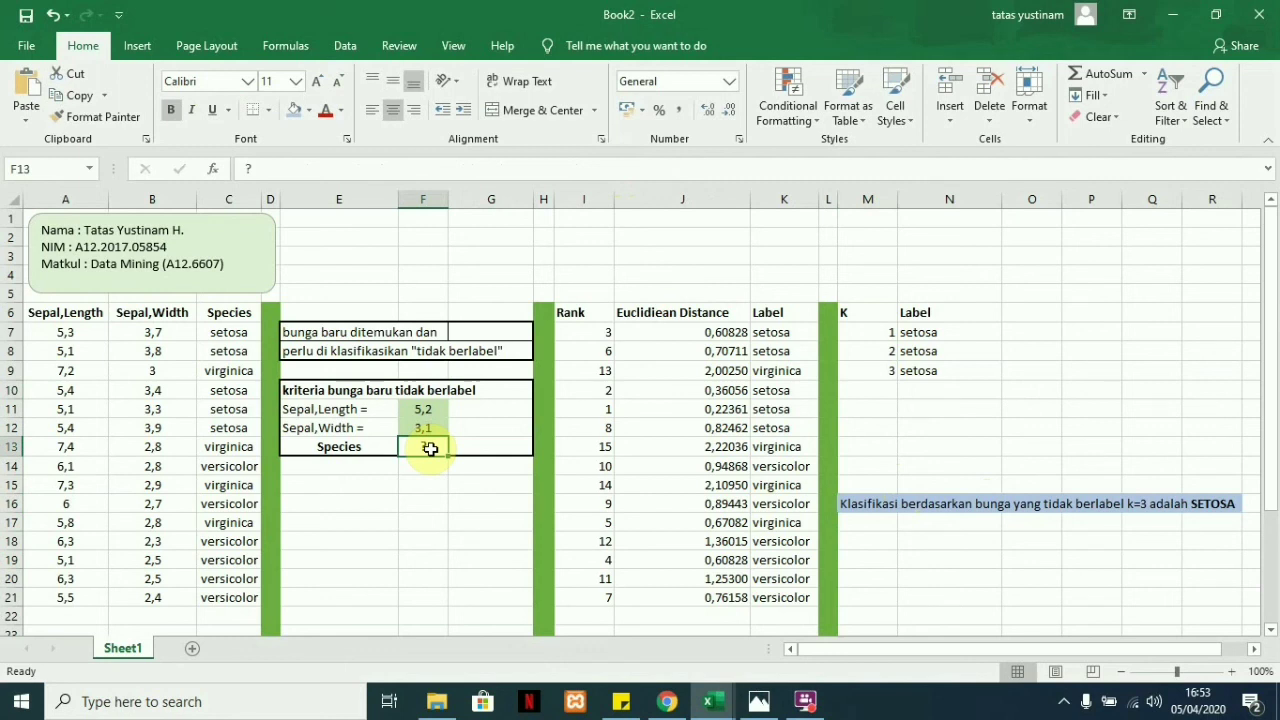
pyautogui.doubleClick(430, 449)
pyautogui.press('BackSpace')
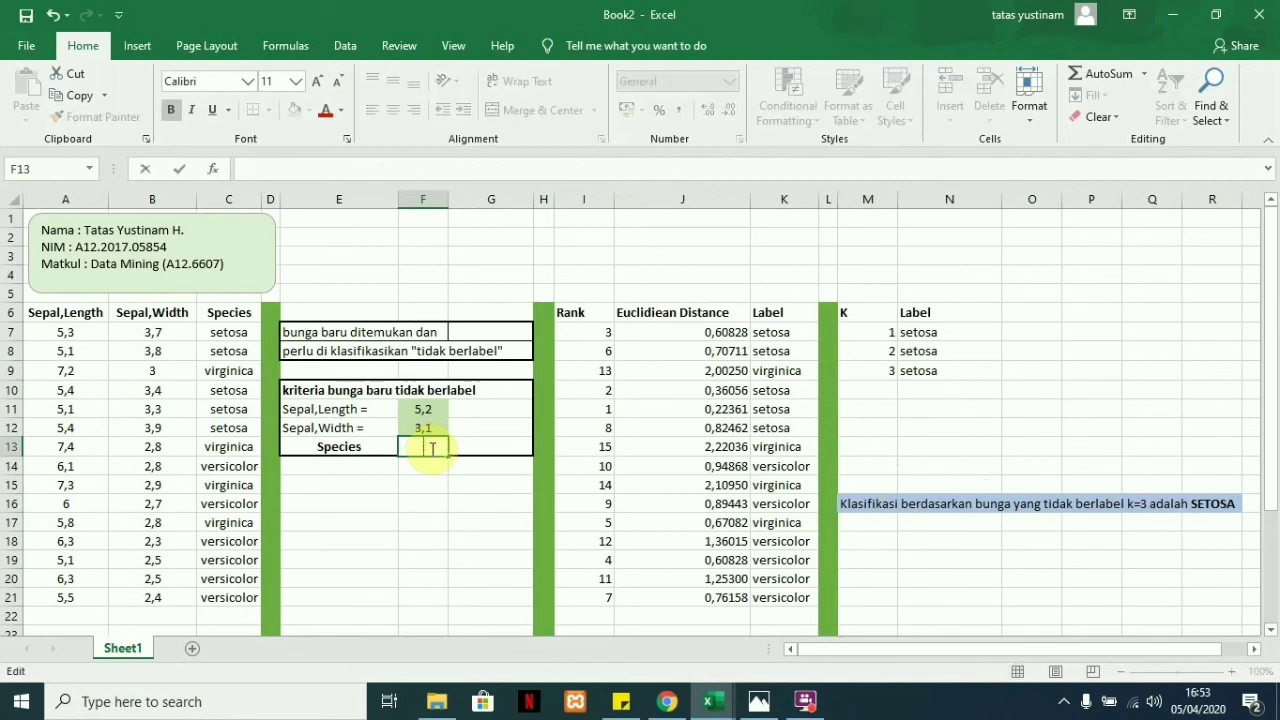
pyautogui.write('SETOSA')
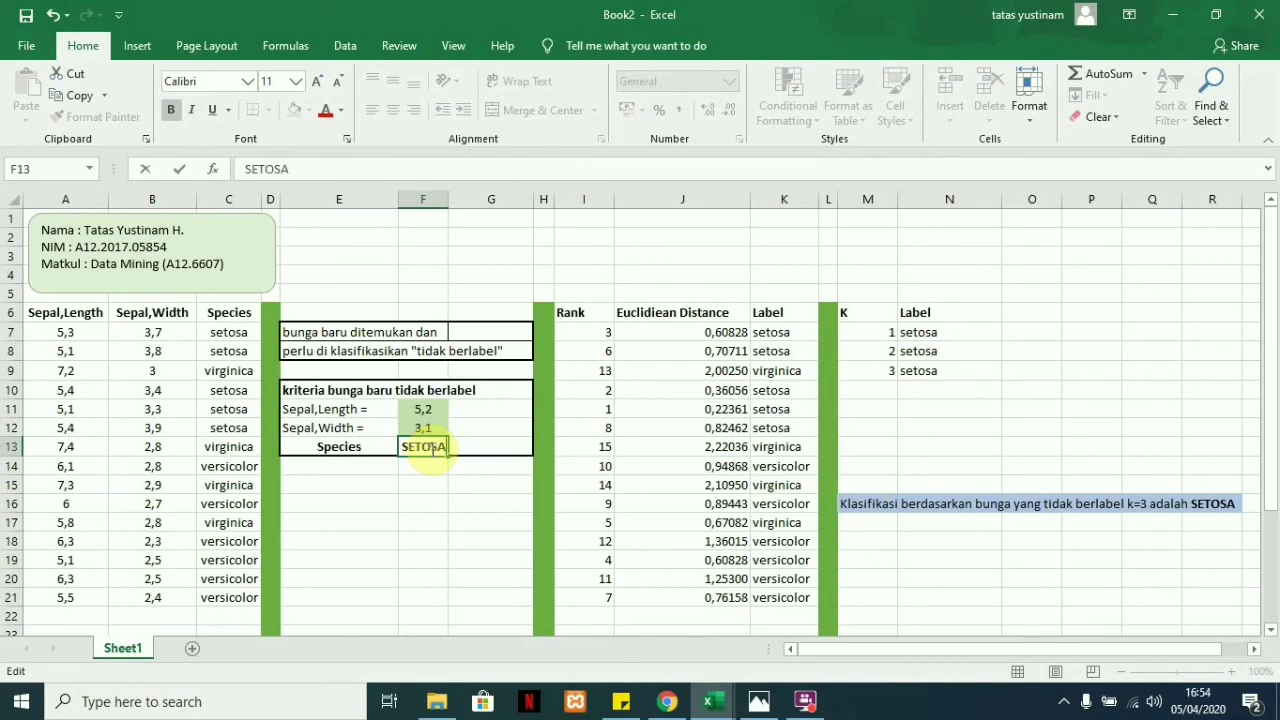
pyautogui.click(777, 398)
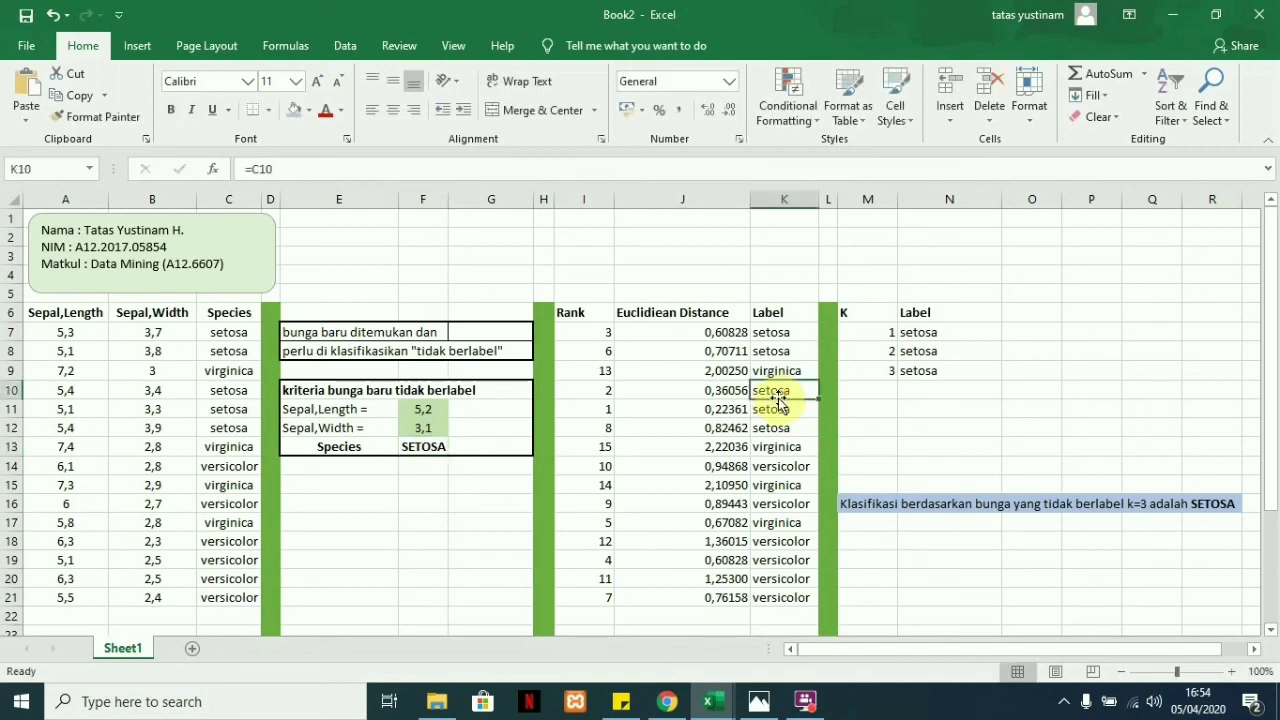